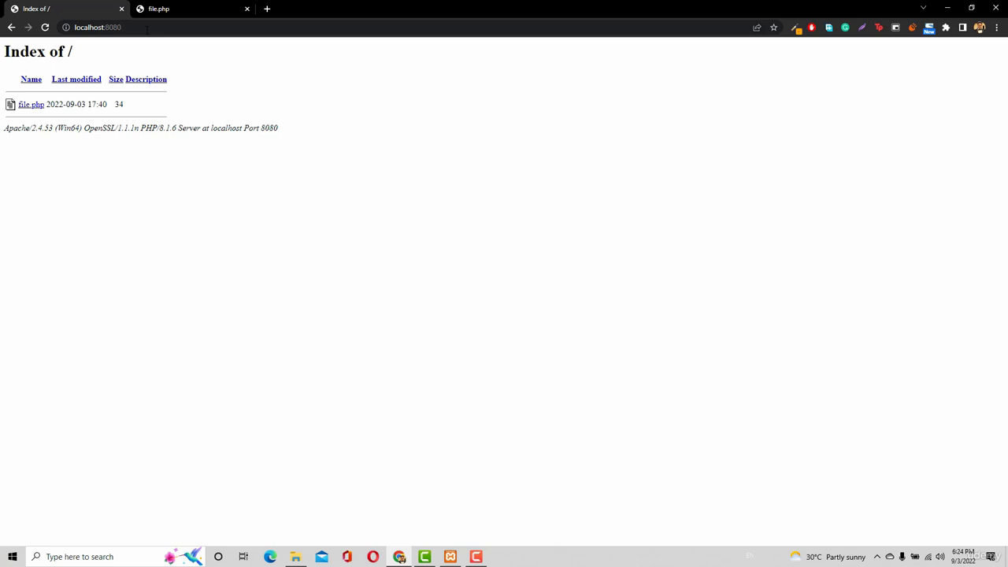
Open wordpress.org in a new browser tab and download WordPress 6.0.2 from its Get WordPress page
click(268, 9)
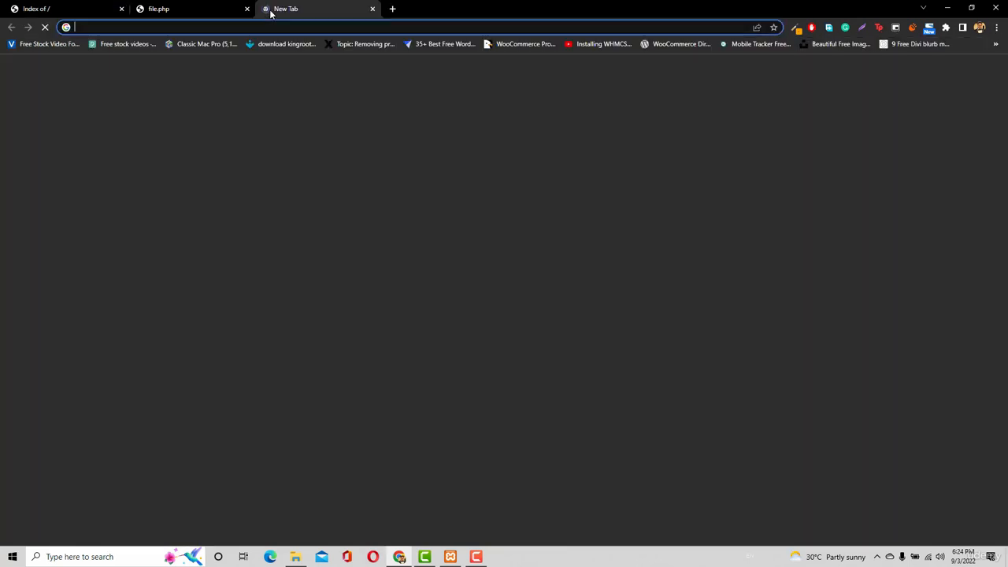
text(wor)
key(Return)
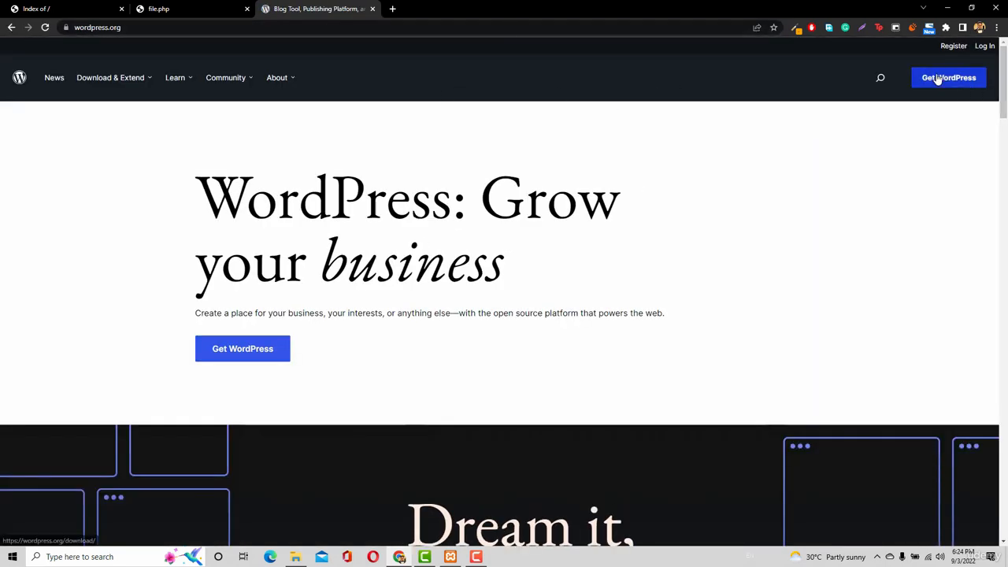
click(937, 78)
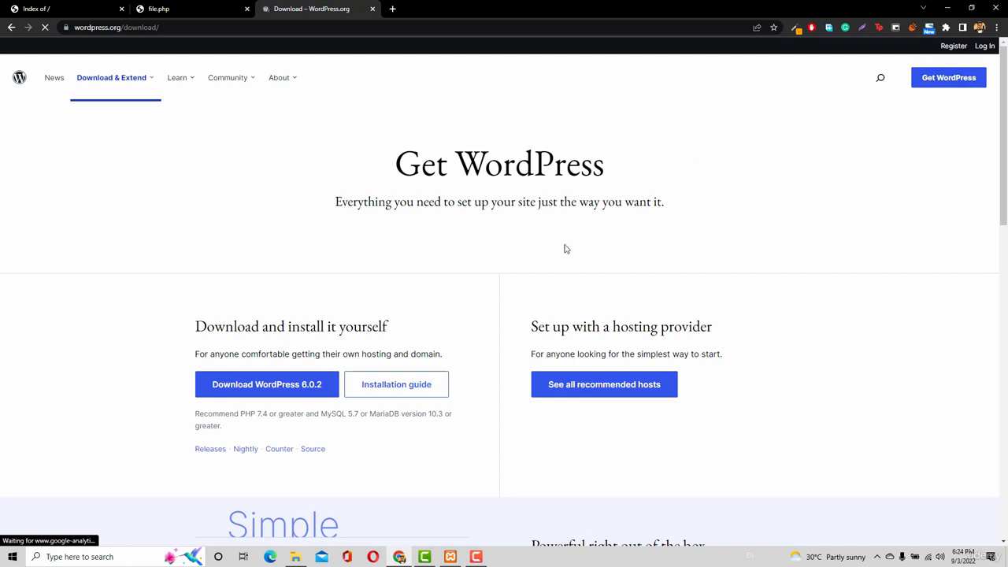
click(266, 385)
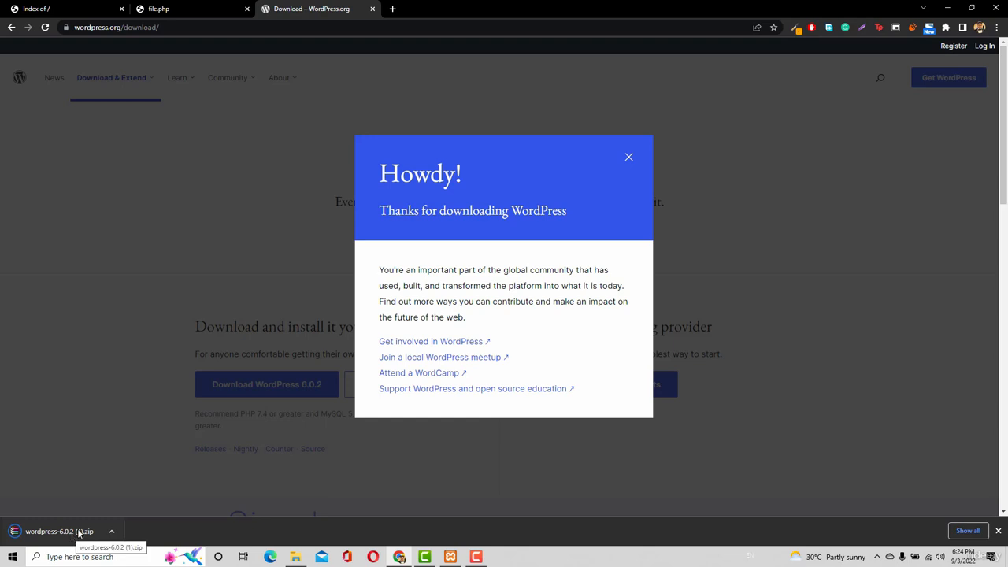
Switch to File Explorer and delete file.php from the xampp htdocs folder
click(297, 559)
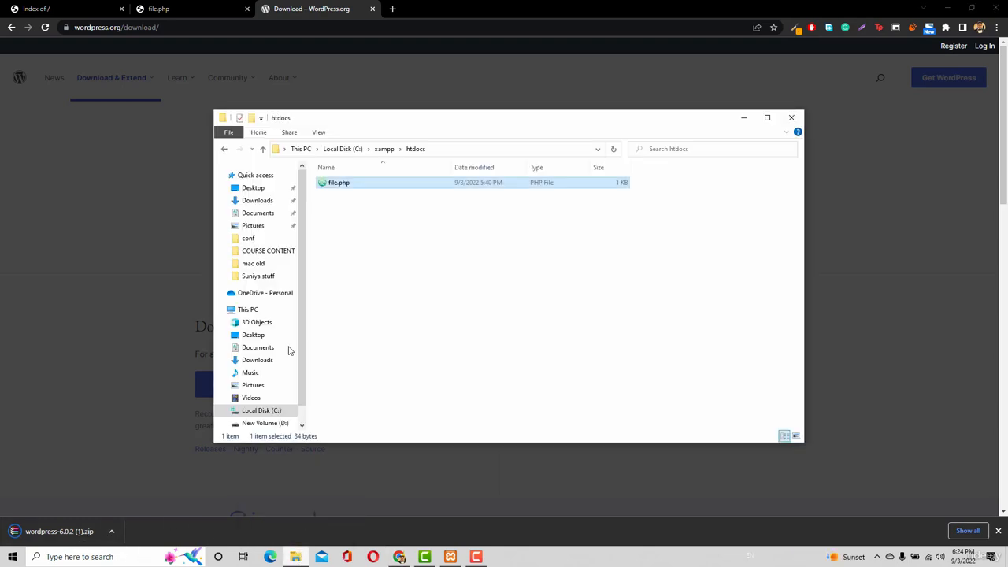
right_click(377, 190)
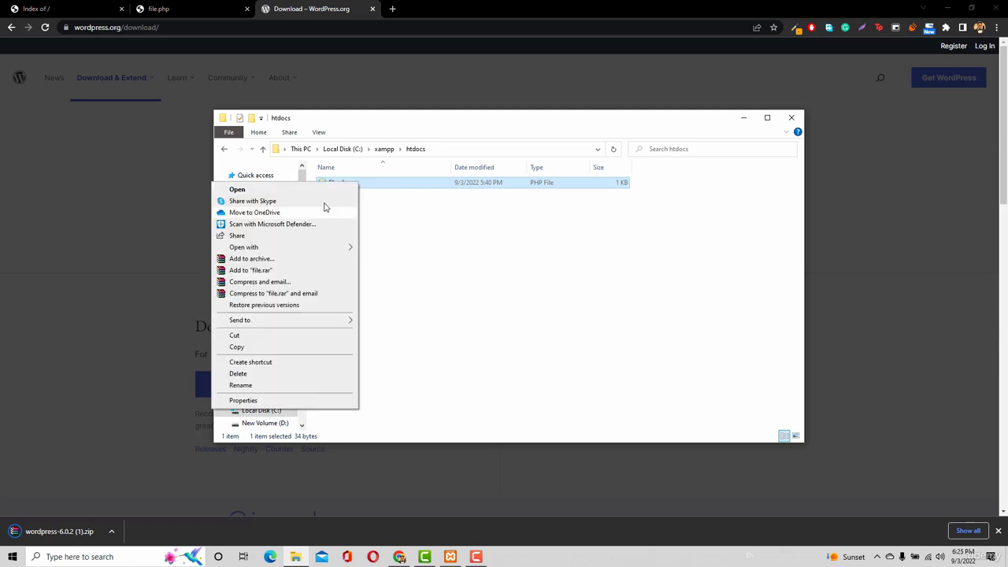
click(237, 373)
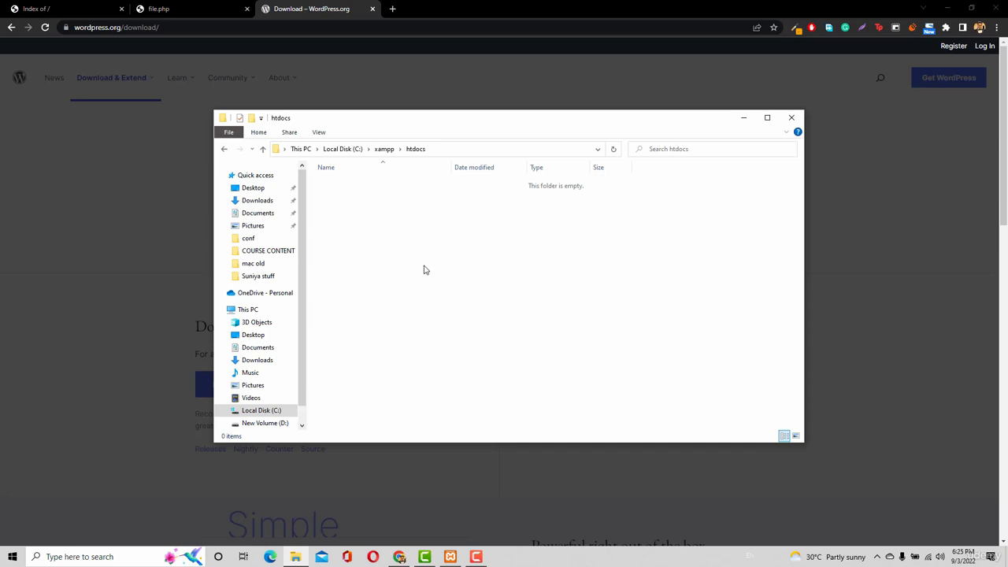
Copy wordpress-6.0.2.zip from the Downloads folder into C:\xampp\htdocs
click(250, 203)
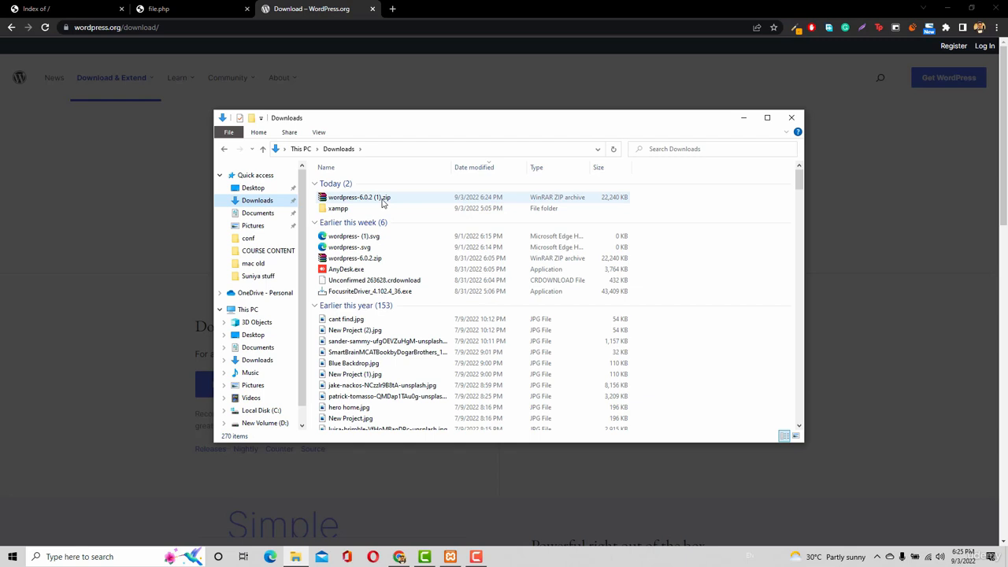
click(264, 414)
click(364, 251)
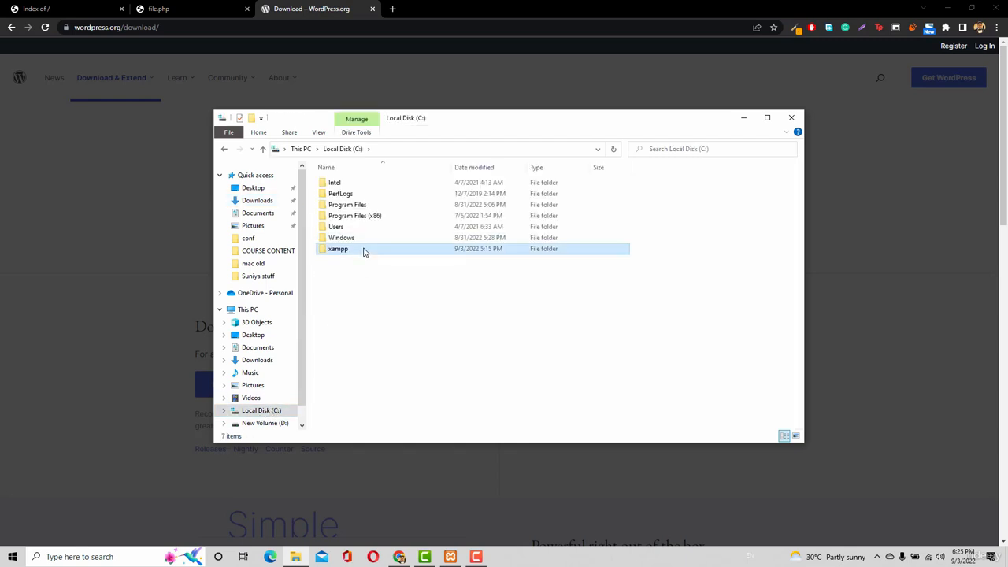
double_click(365, 251)
click(349, 243)
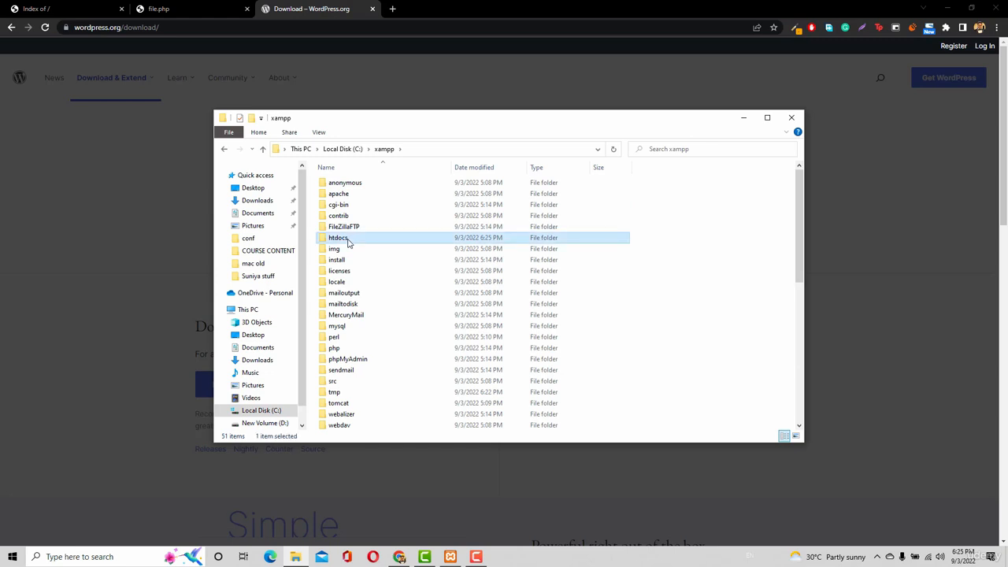
double_click(349, 242)
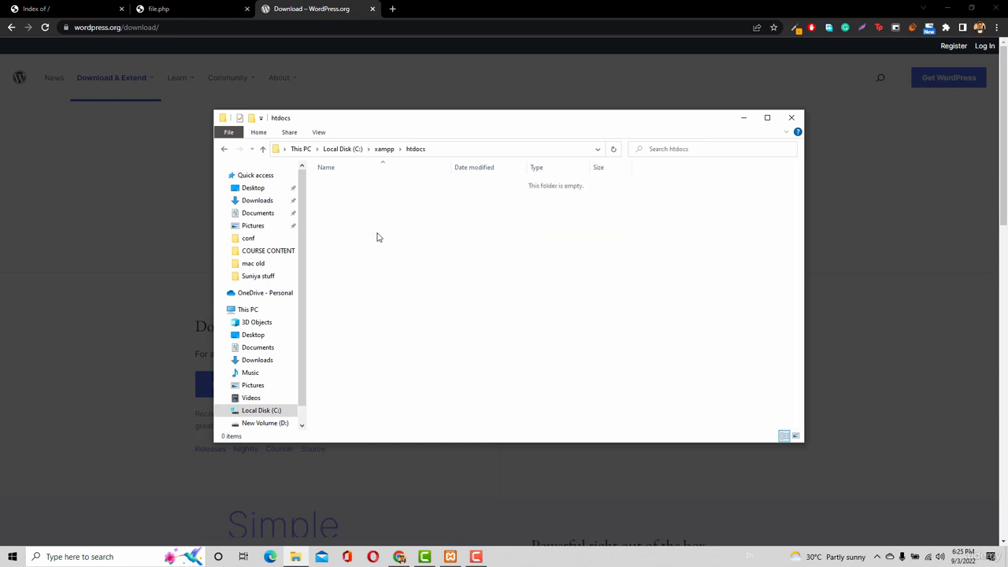
key(ctrl+v)
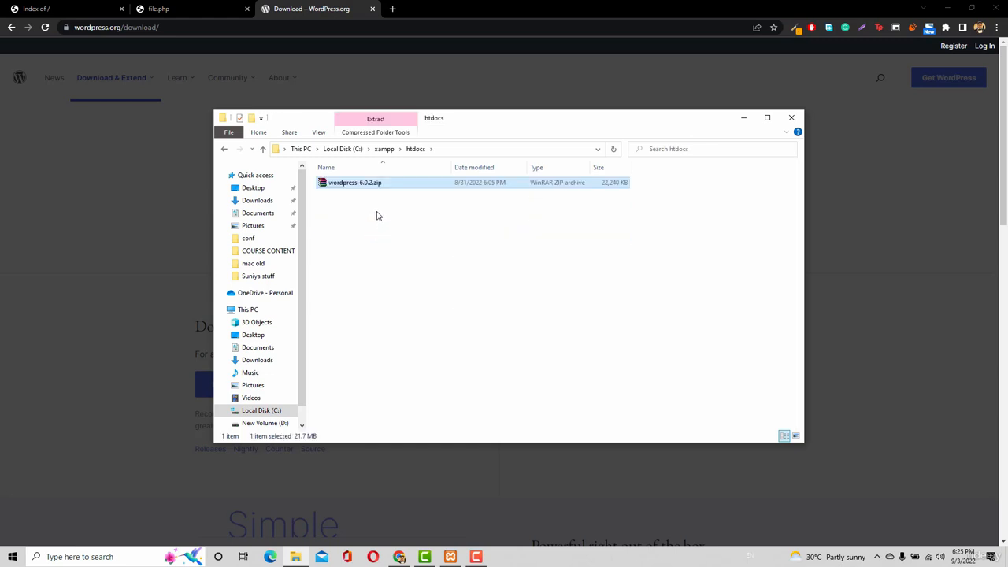
Switch back to the browser and reload the localhost:8080 index to check the contents of htdocs
click(13, 6)
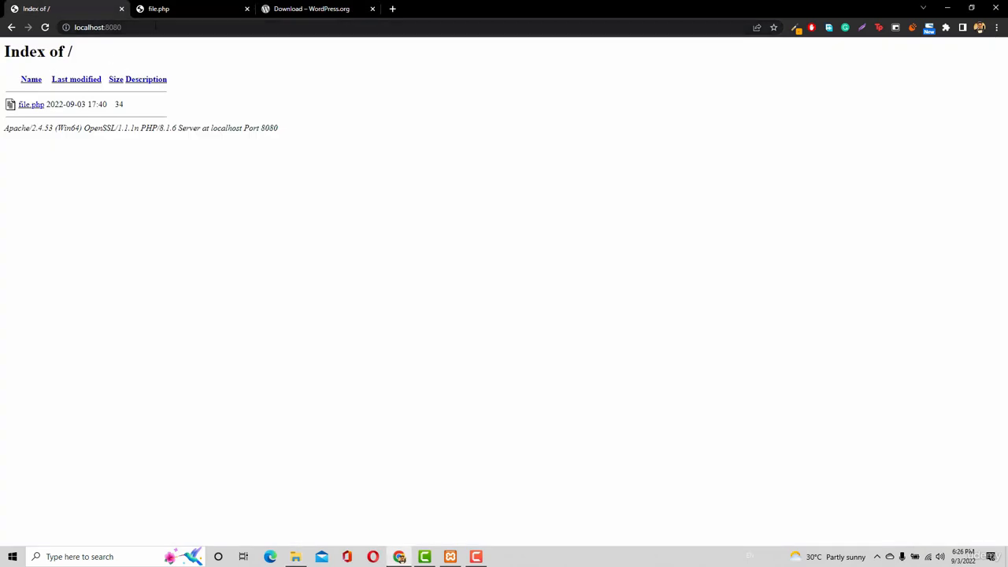
click(155, 25)
key(Return)
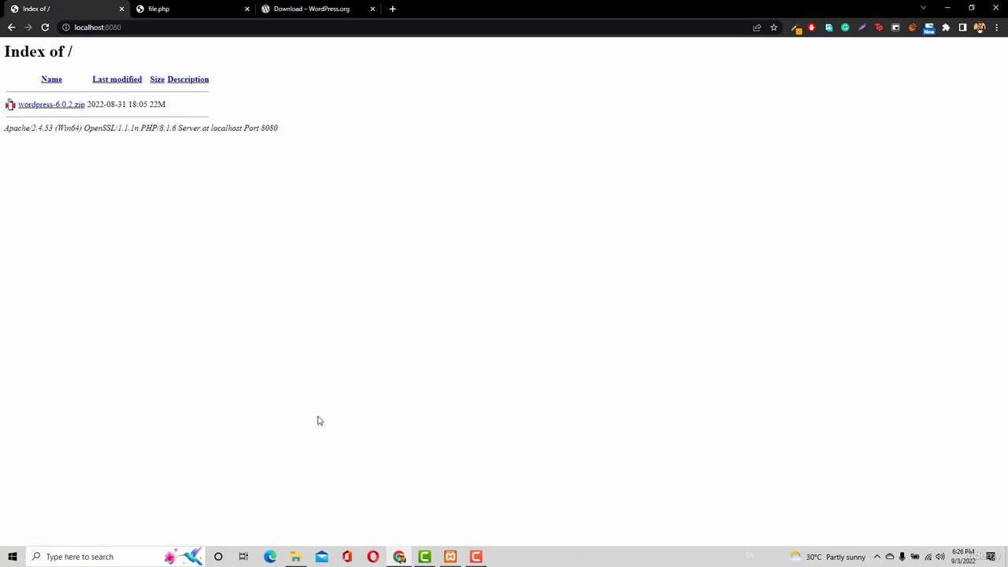
In File Explorer, extract wordpress-6.0.2.zip directly into htdocs and permanently delete the archive
click(304, 557)
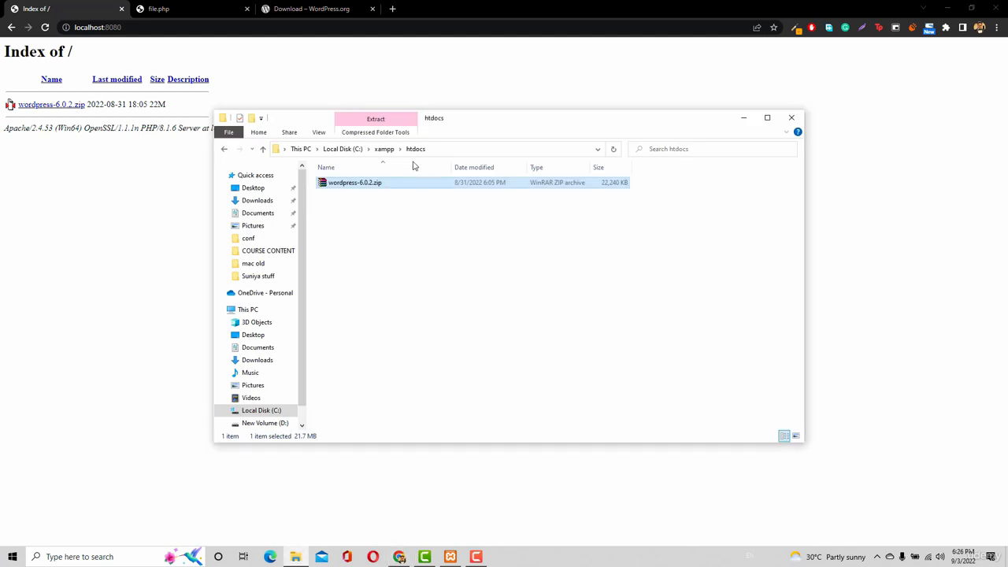
right_click(377, 185)
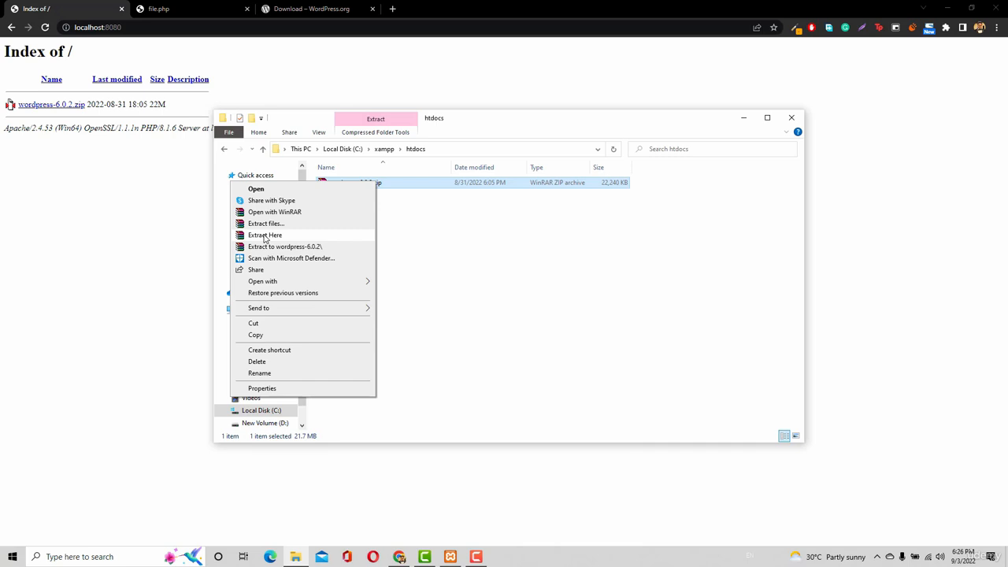
click(266, 236)
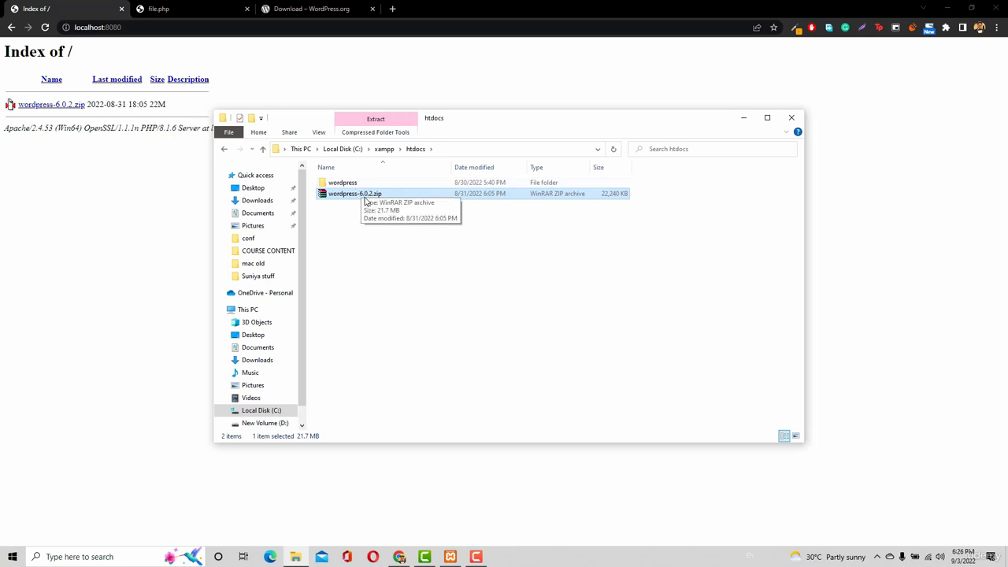
key(shift+Delete)
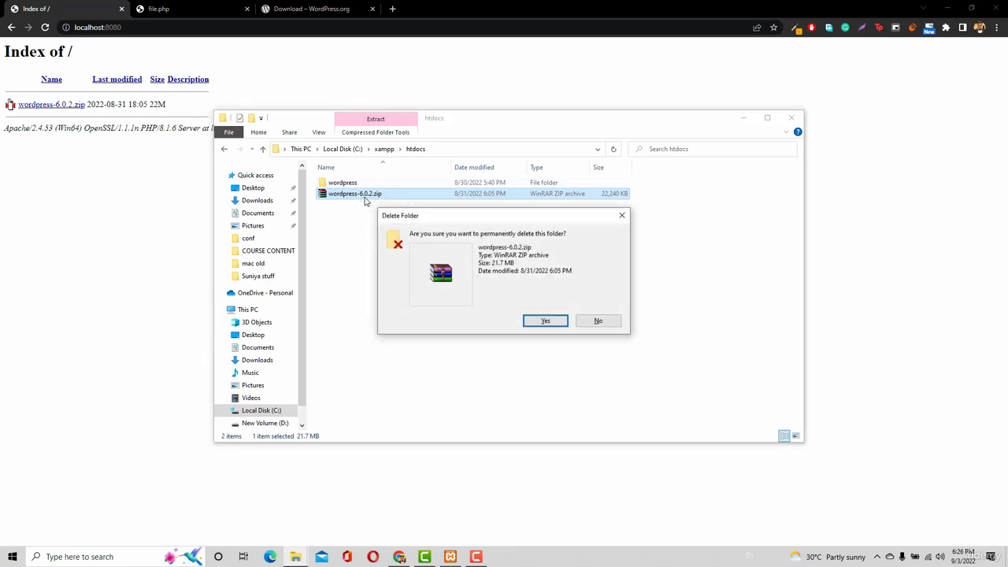
key(Return)
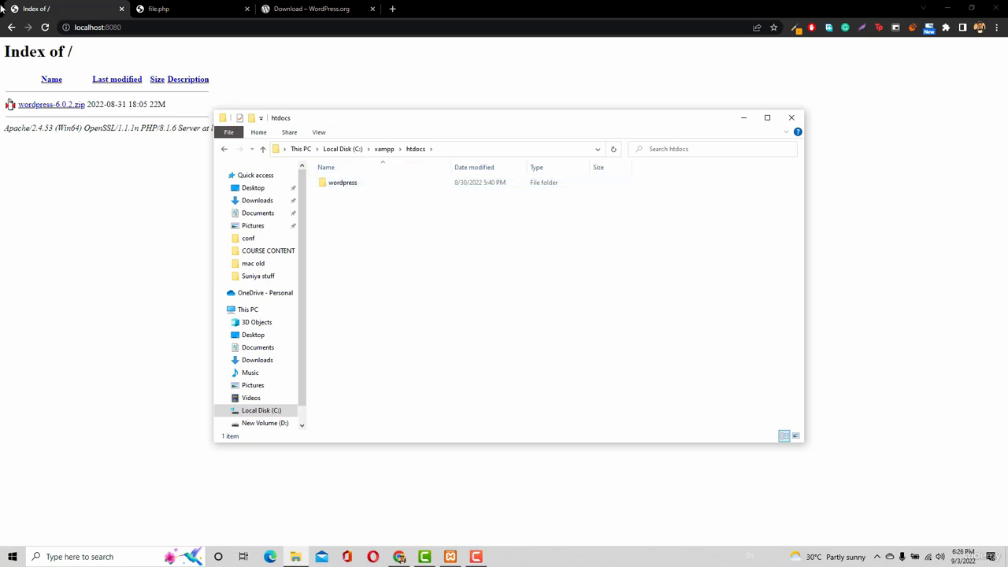
Refresh the localhost:8080 index in the browser, open its wordpress folder, and close the WordPress.org download tab
click(46, 27)
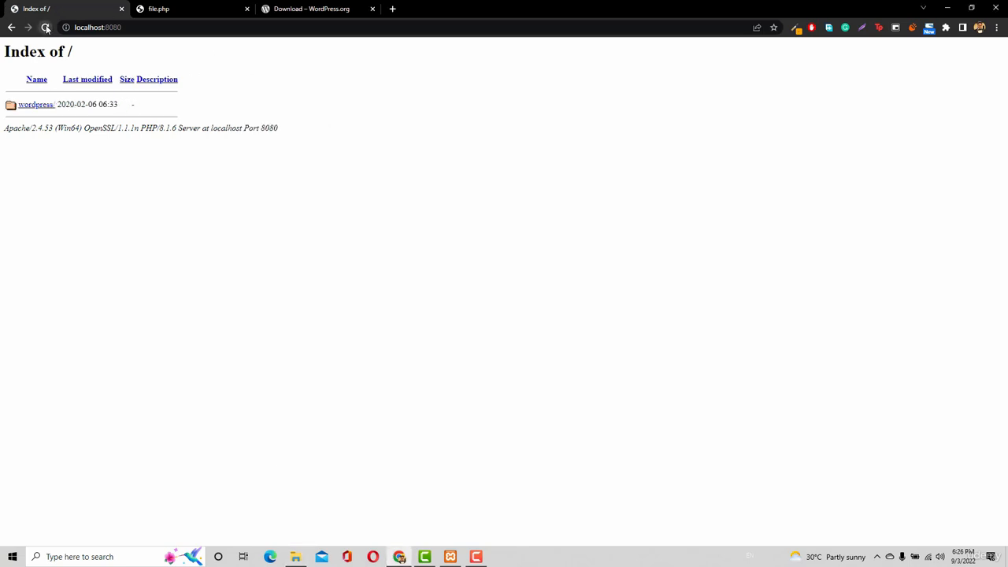
click(36, 105)
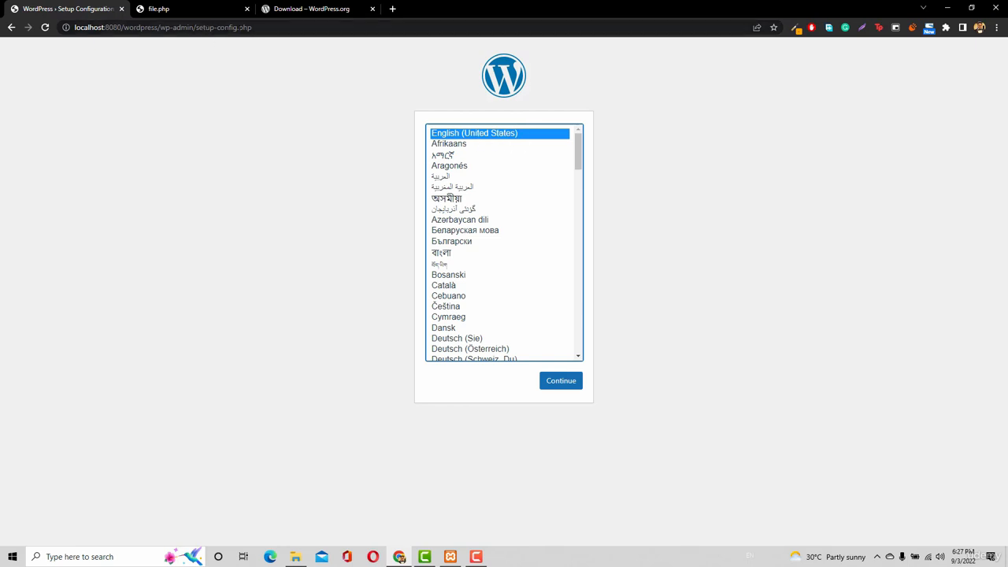
middle_click(290, 9)
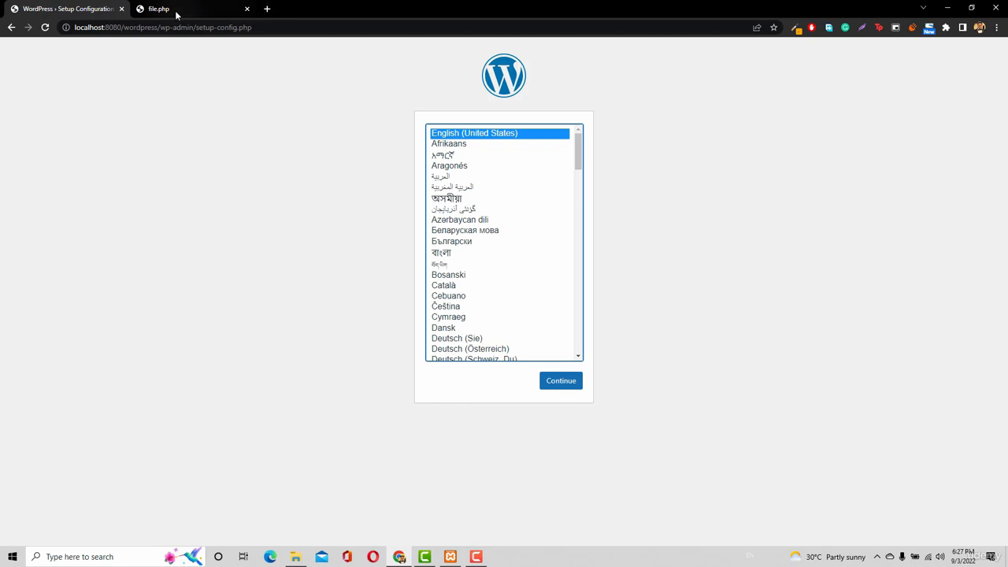
Shorten the setup page's address to localhost:8080 and load the server's root index
drag(120, 27, 252, 27)
key(BackSpace)
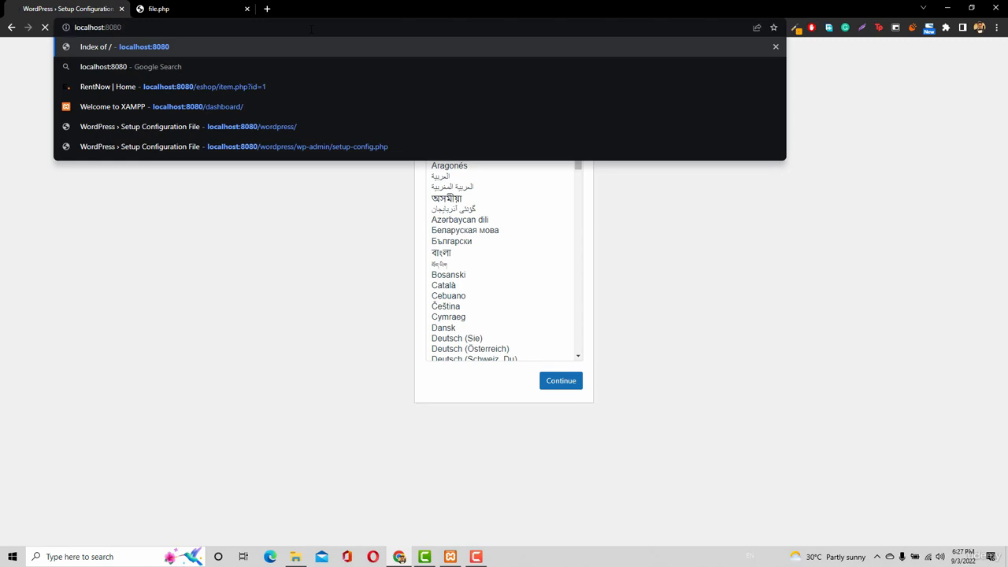
key(Return)
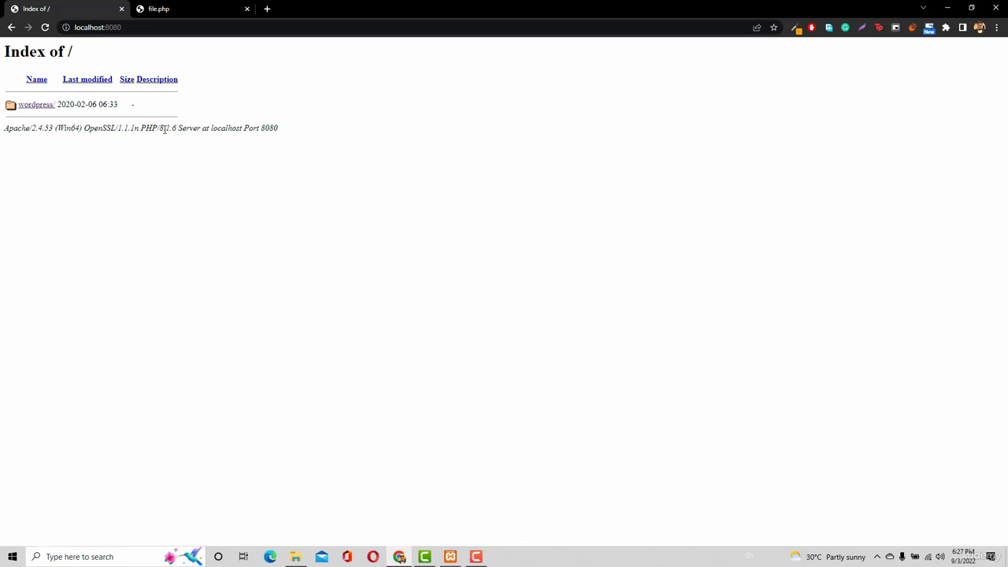
Load site4.itanzeel.com in the browser tab that holds file.php
click(184, 13)
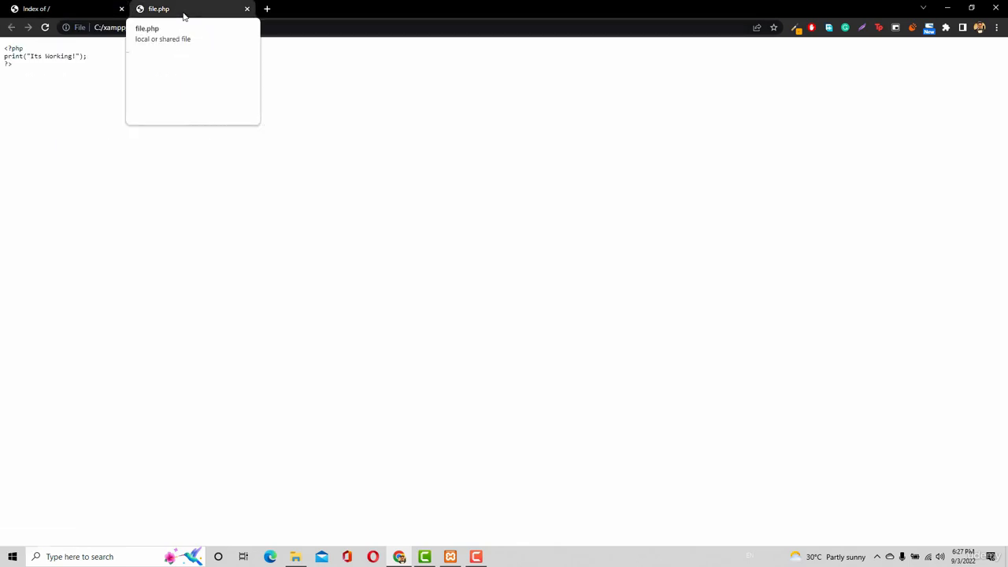
click(182, 28)
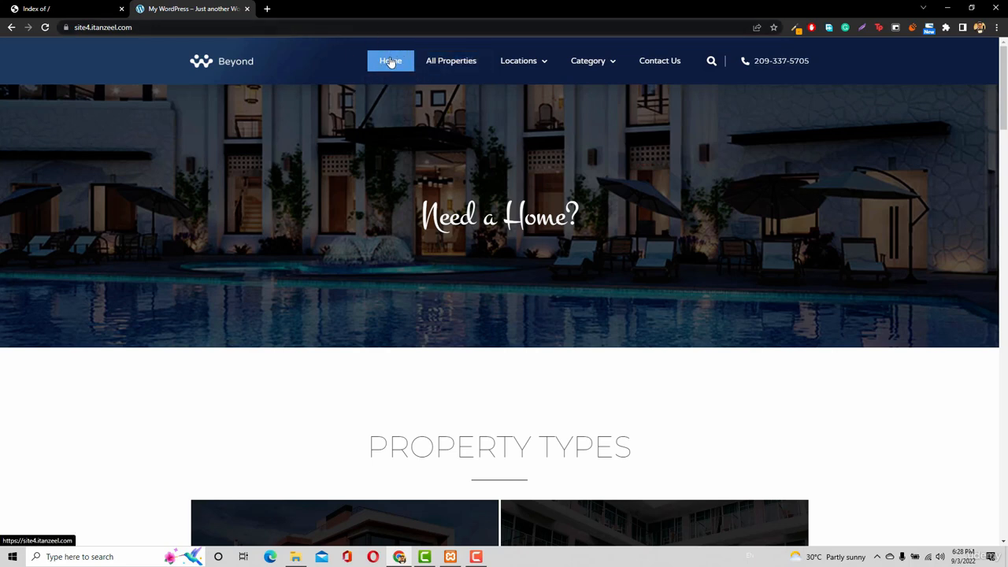
Request the /wordpress path on site4.itanzeel.com, and return to the site's home page
click(252, 26)
click(157, 27)
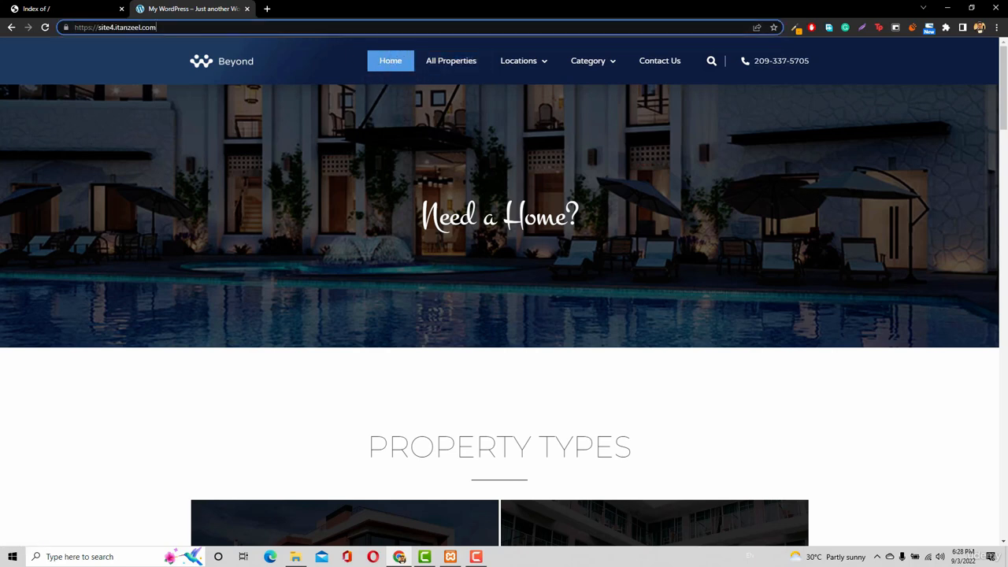
text(/wordpre)
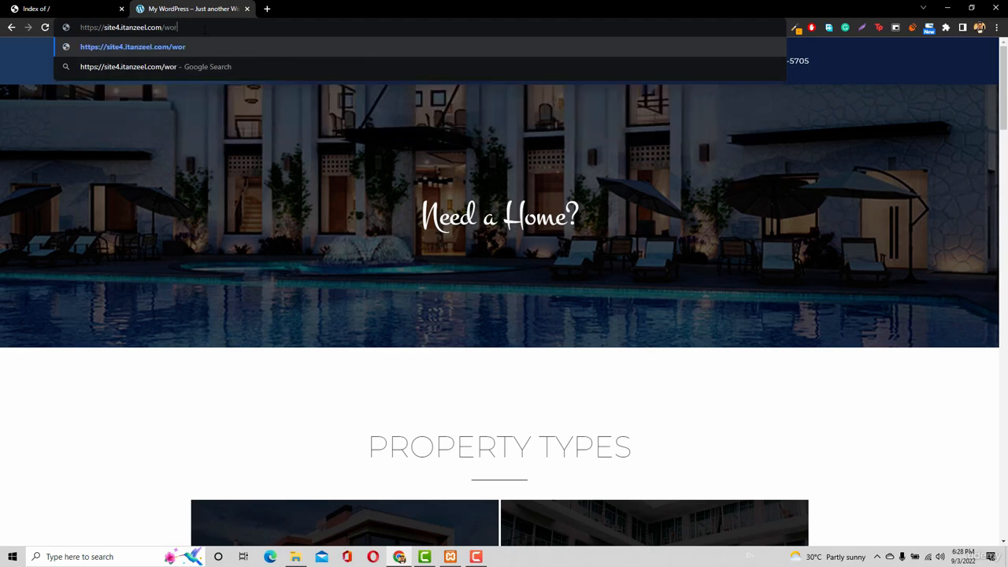
text(ss)
key(Return)
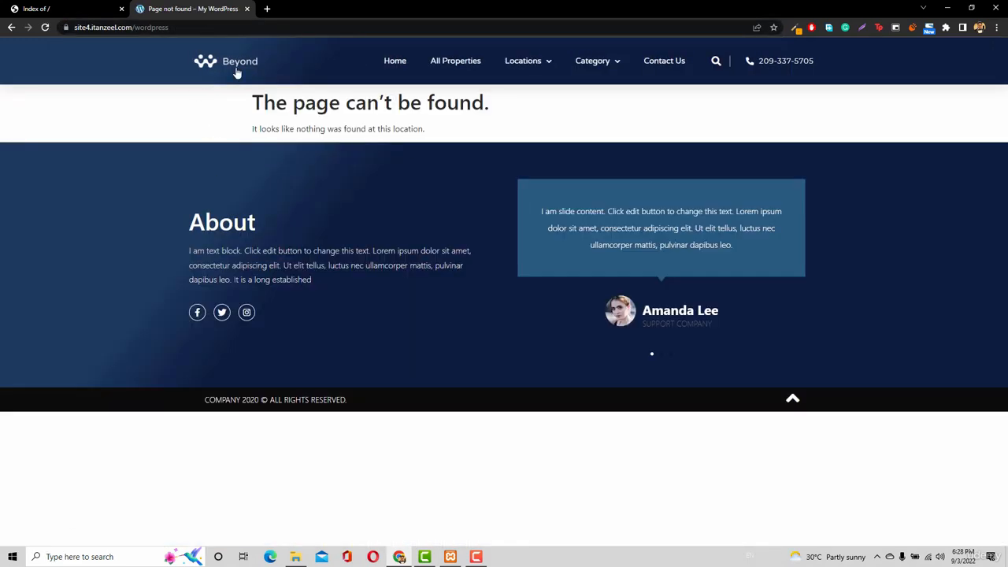
click(236, 71)
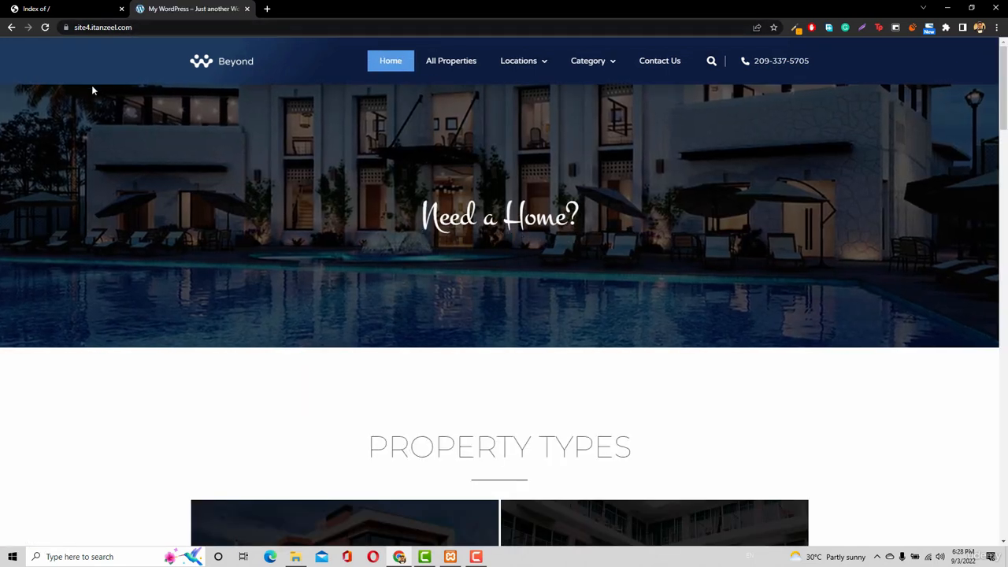
Load localhost:8080/wordpress in the browser tab that holds the local server's index
click(74, 10)
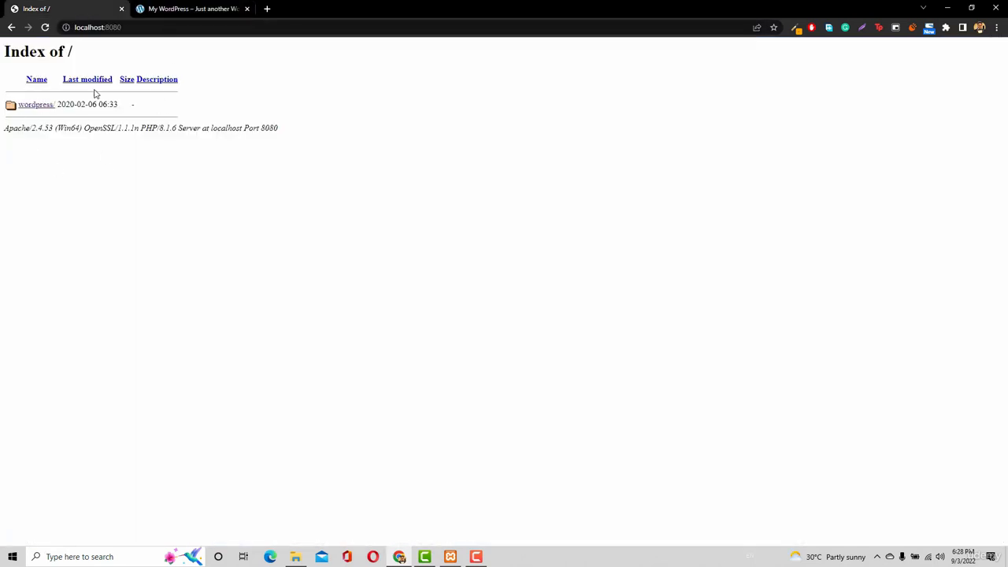
click(189, 27)
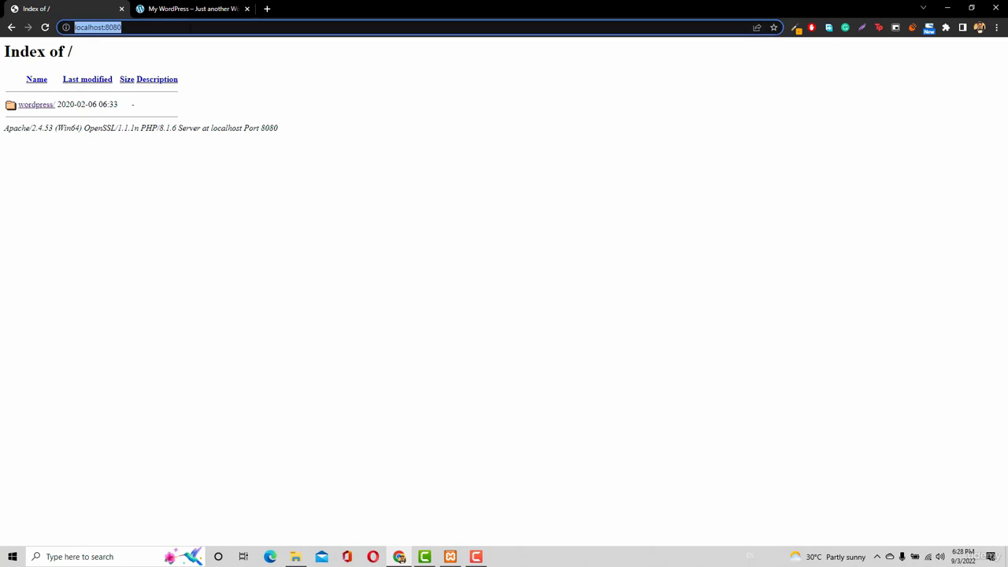
click(189, 27)
text(/wo)
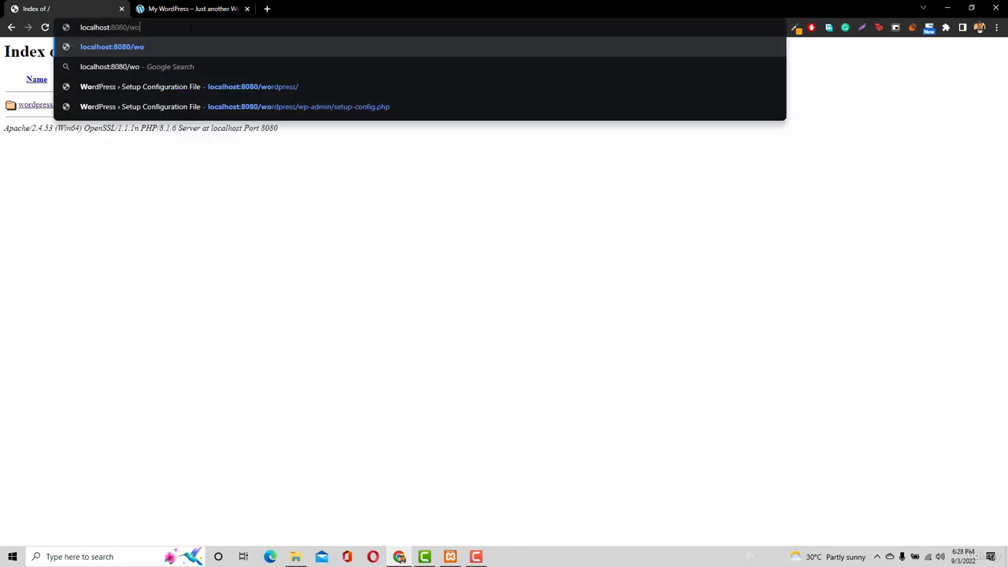
text(rdpr)
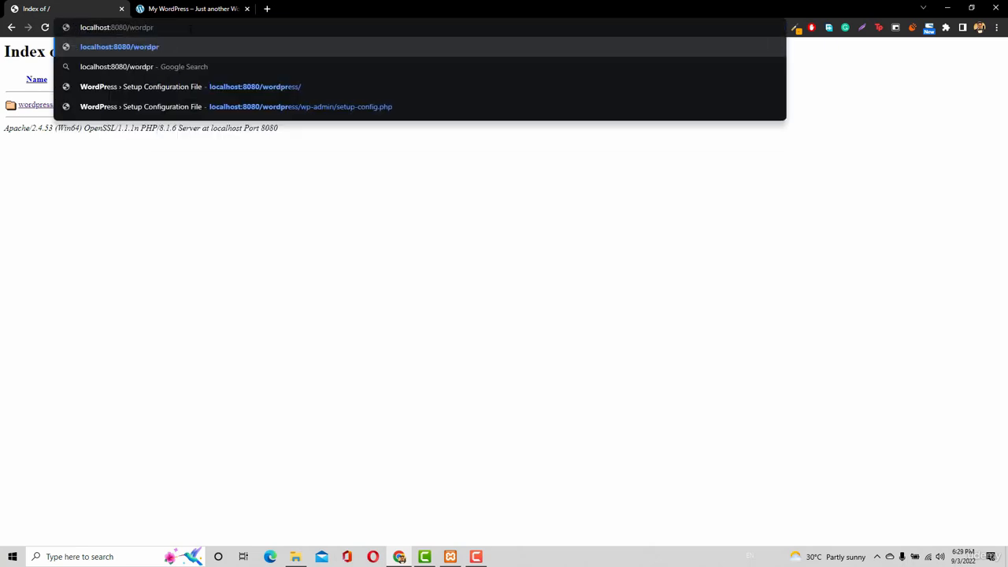
text(ess)
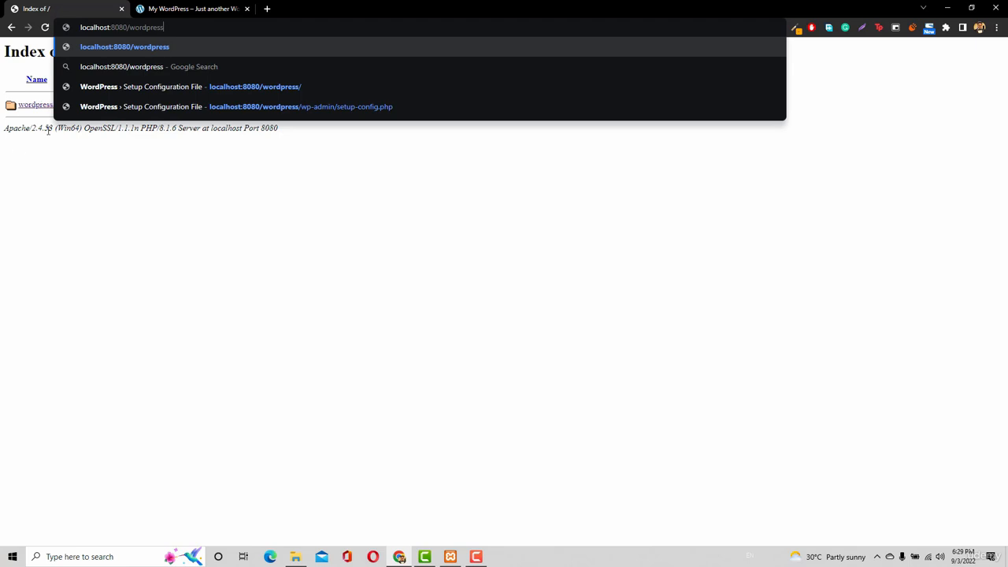
key(Return)
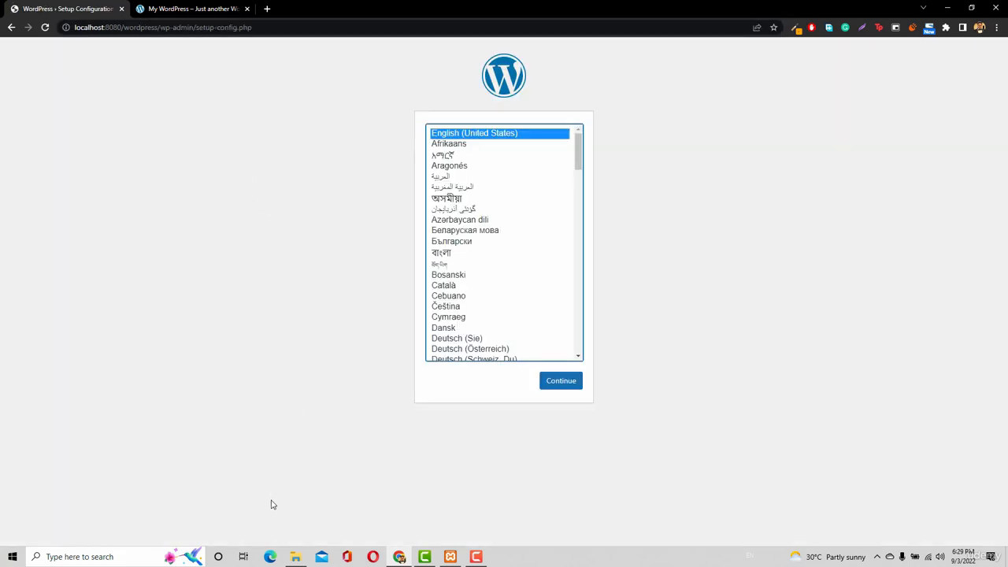
Move all the files and folders from the wordpress folder up into the XAMPP htdocs folder
click(296, 557)
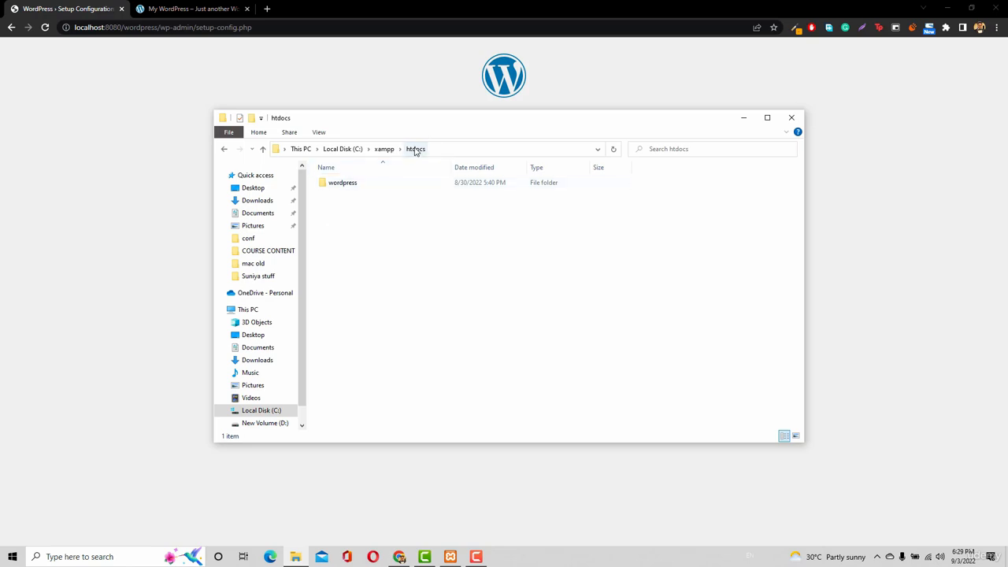
double_click(383, 185)
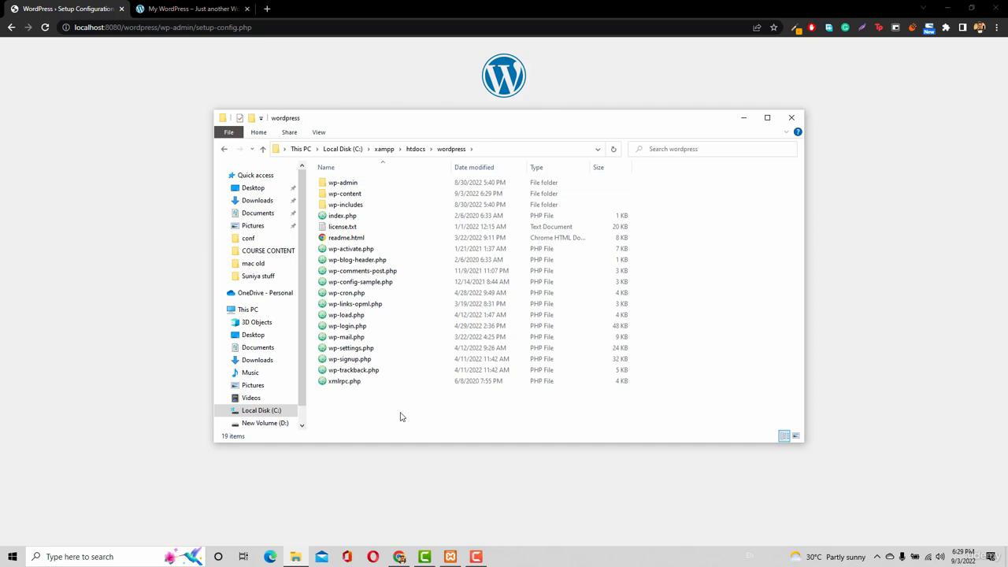
key(ctrl+a)
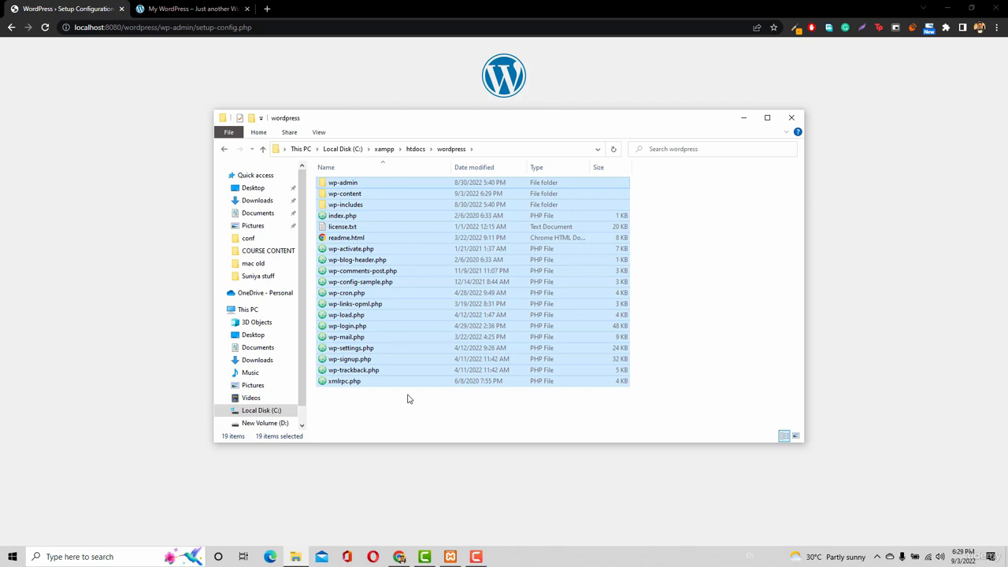
click(415, 150)
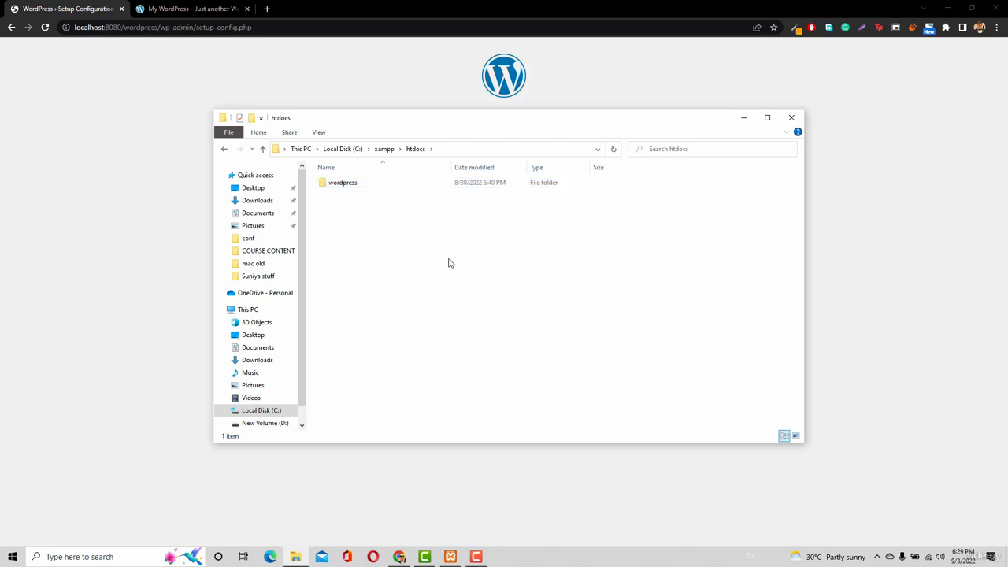
key(ctrl+v)
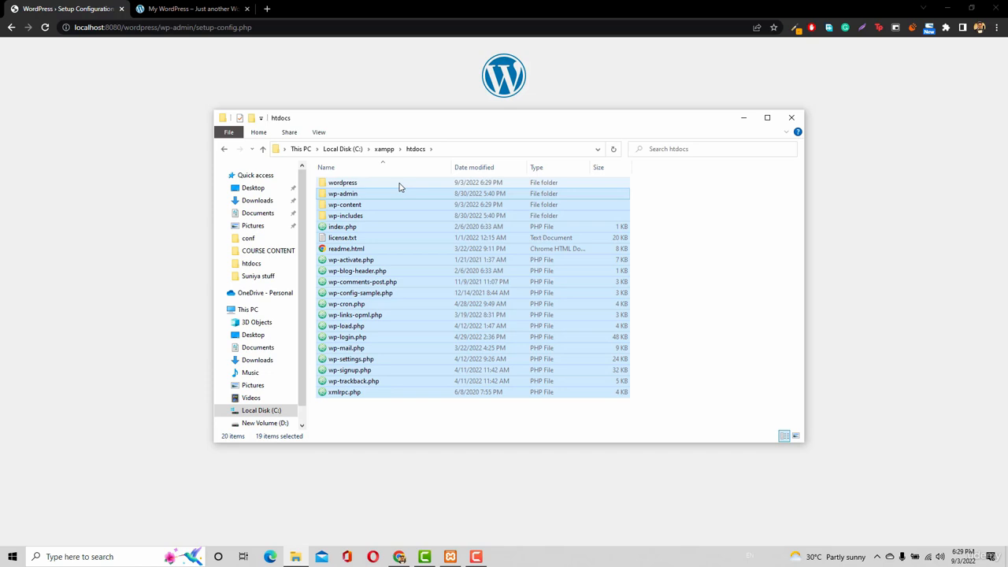
Permanently delete the emptied wordpress folder from htdocs
click(383, 183)
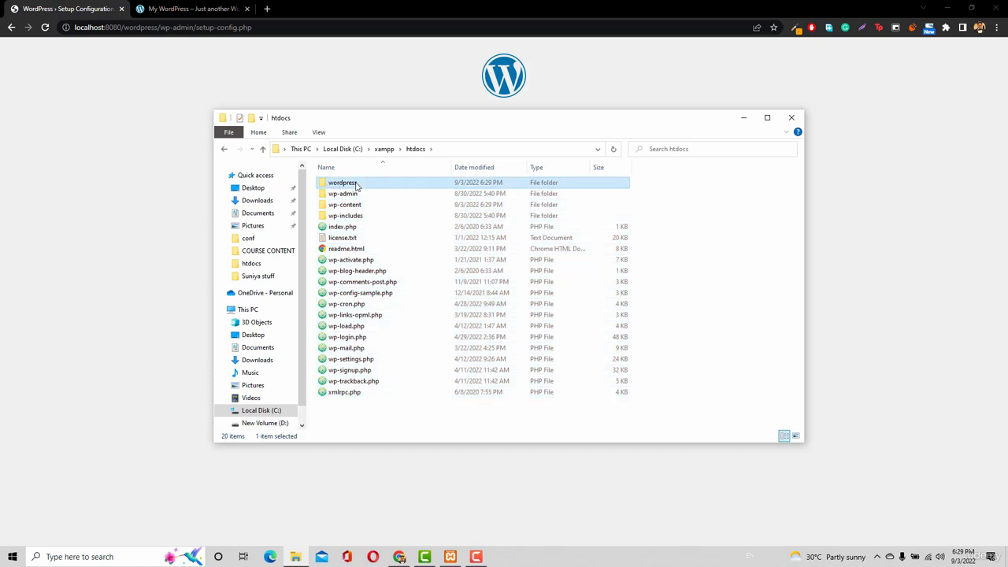
key(shift+Delete)
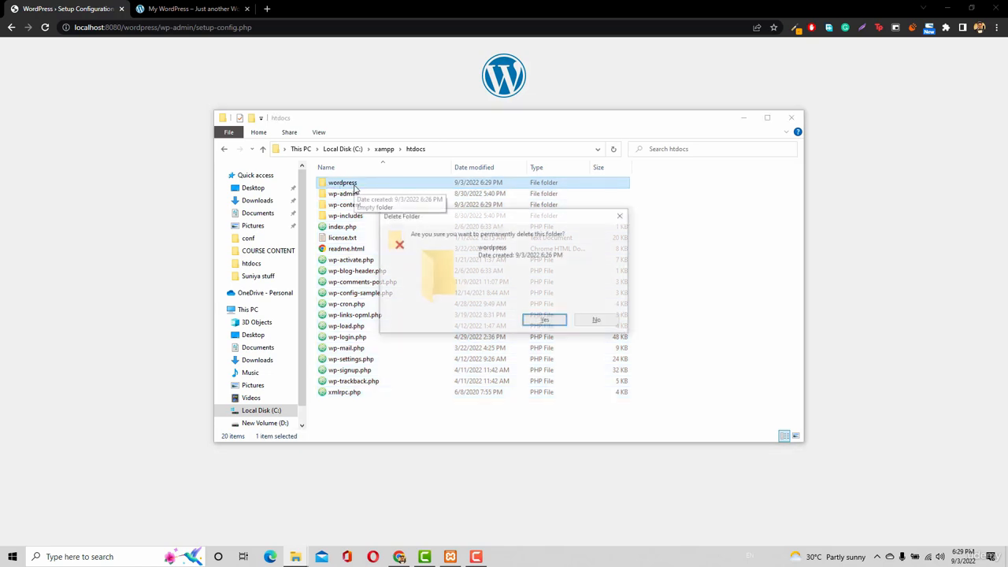
key(Return)
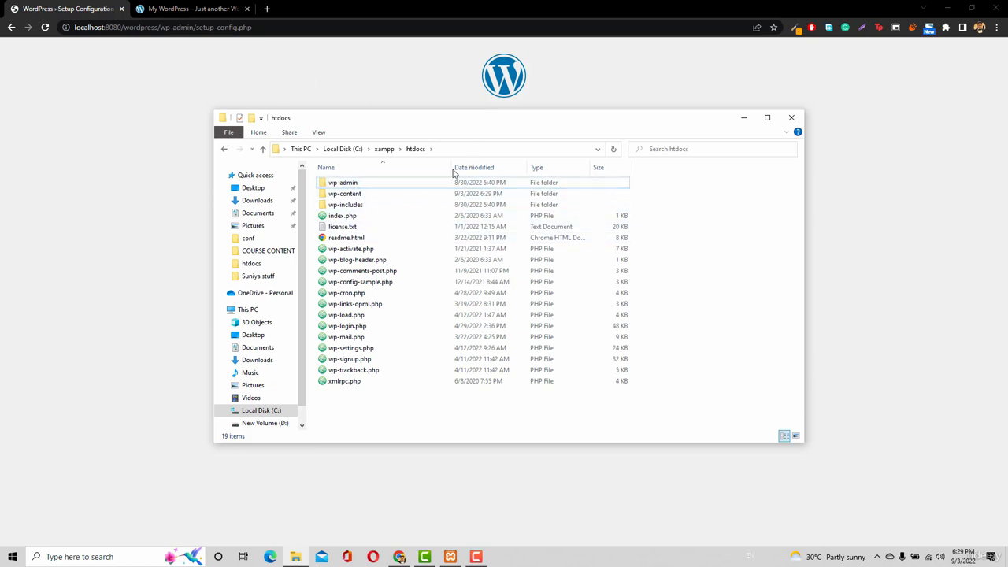
Trace the folder path from Local Disk (C:) through xampp to htdocs and examine the WordPress files there
click(383, 149)
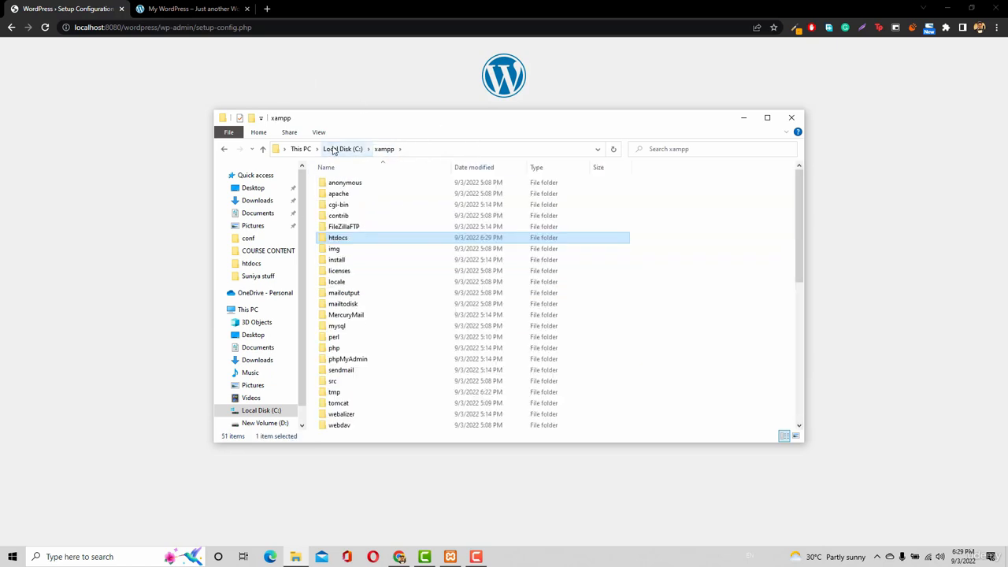
click(333, 149)
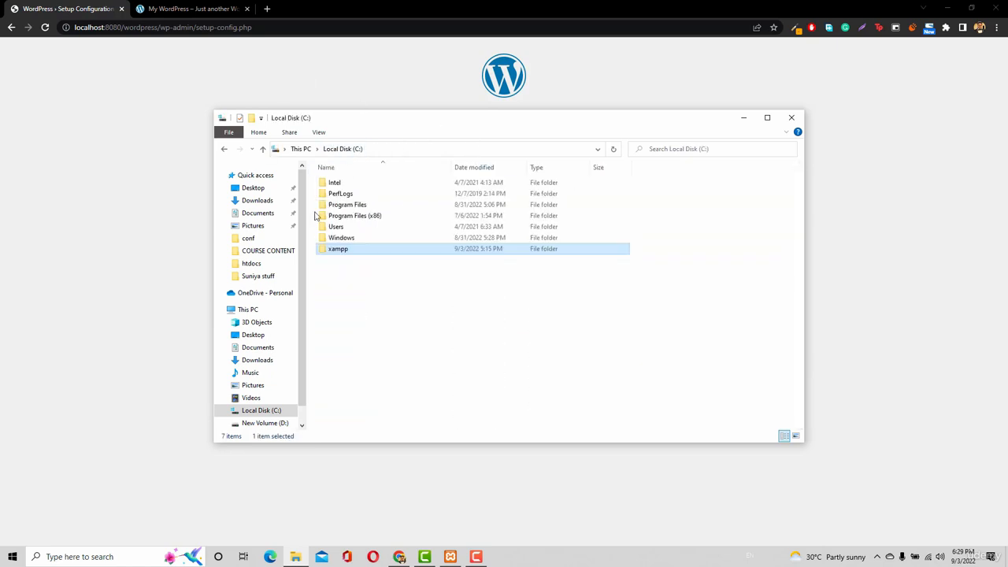
double_click(339, 250)
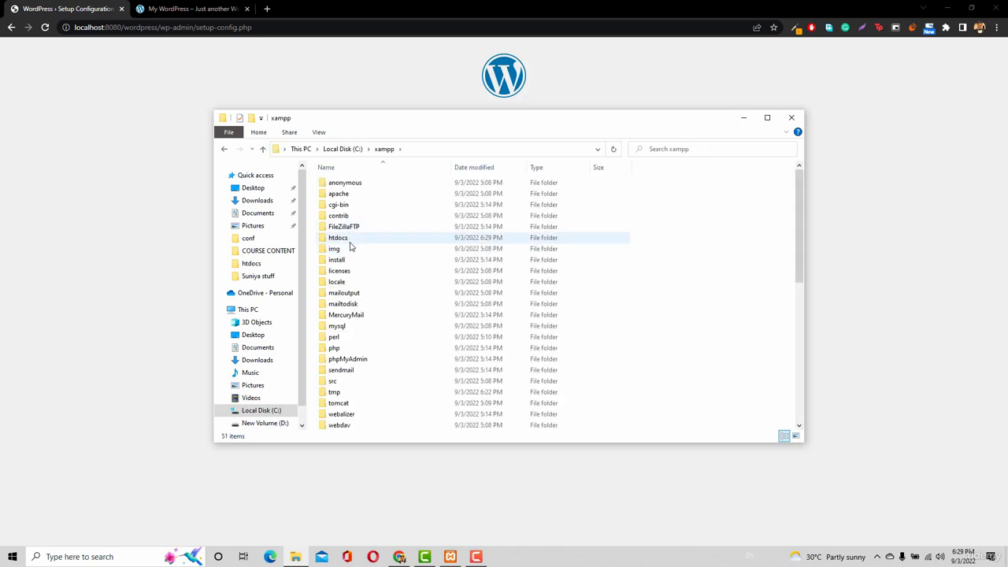
double_click(340, 238)
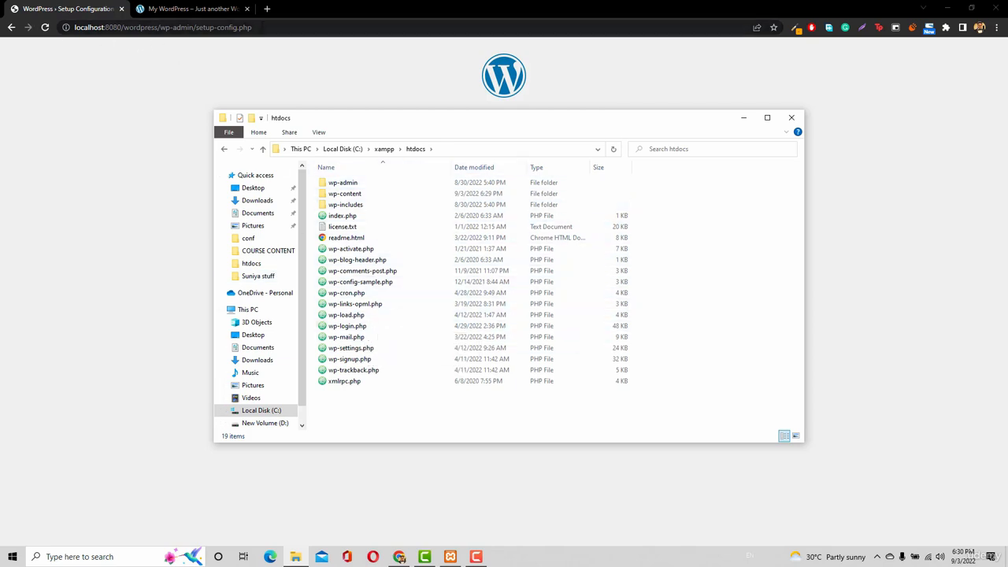
Shorten the setup page's address to load the site from the localhost:8080 root, and close the site4.itanzeel.com tab
drag(255, 27, 125, 27)
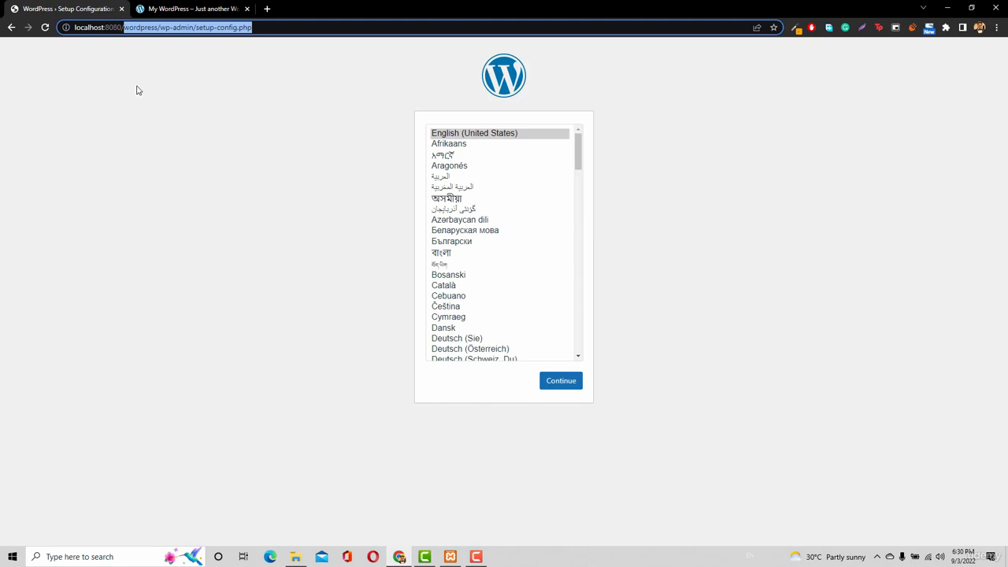
key(BackSpace)
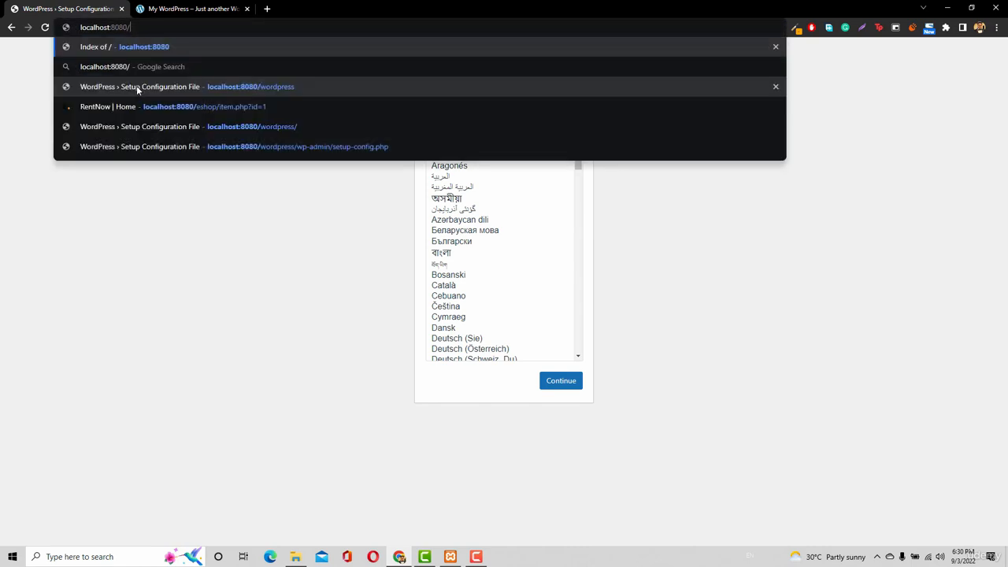
key(BackSpace)
key(Return)
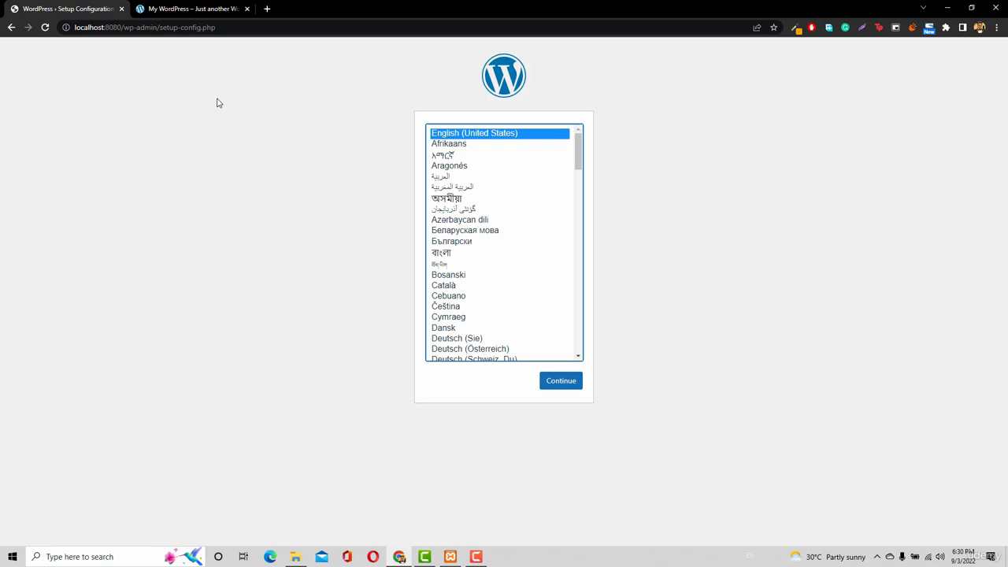
middle_click(206, 9)
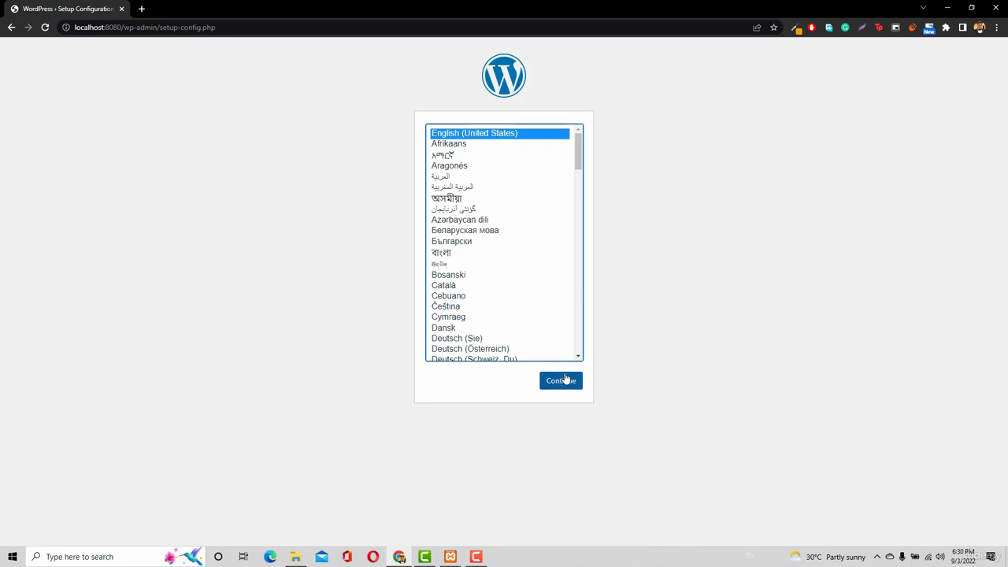
Continue the WordPress setup in English (United States), and proceed past the list of required database items to the connection details form
click(564, 385)
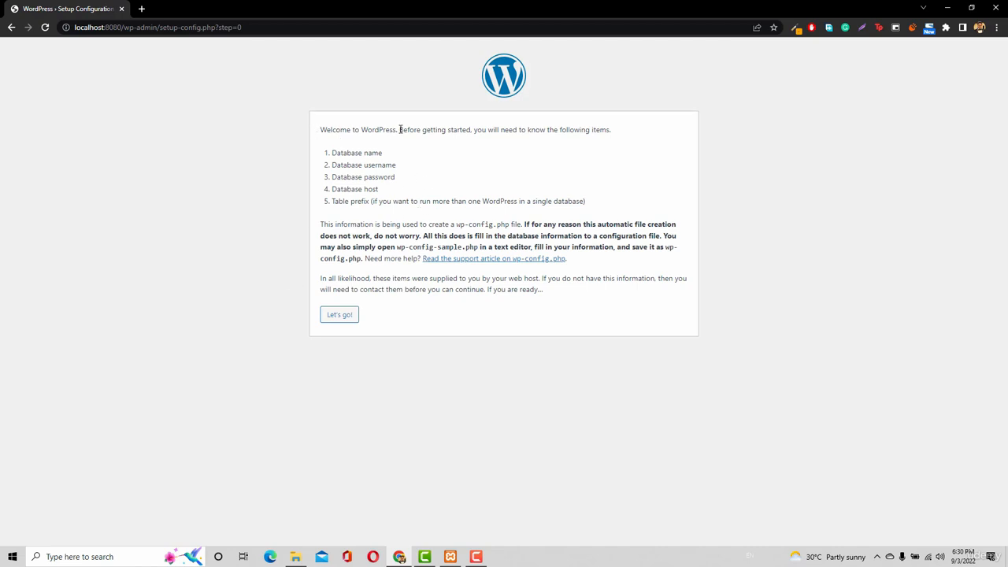
drag(399, 129, 485, 130)
click(542, 133)
drag(332, 151, 403, 196)
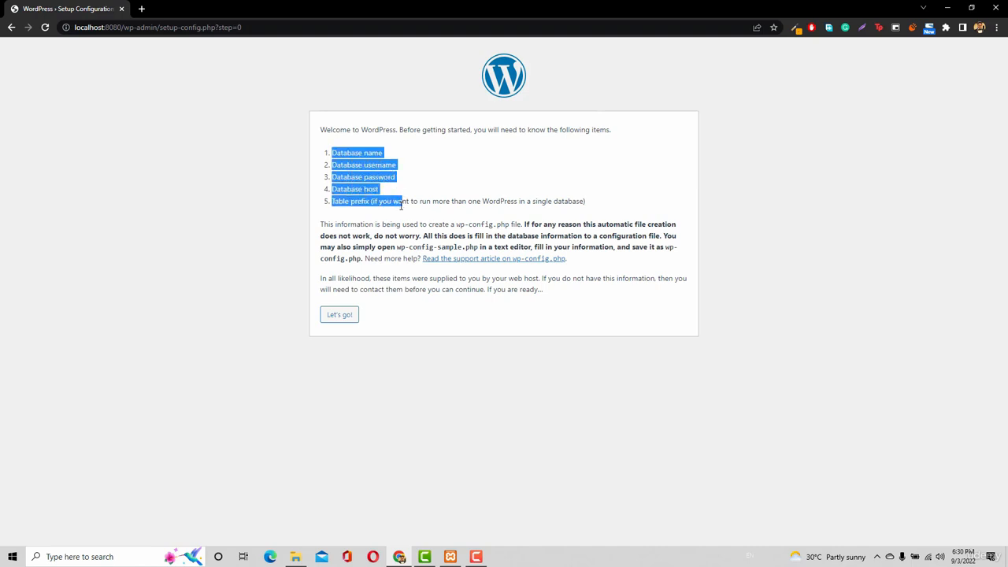
click(347, 319)
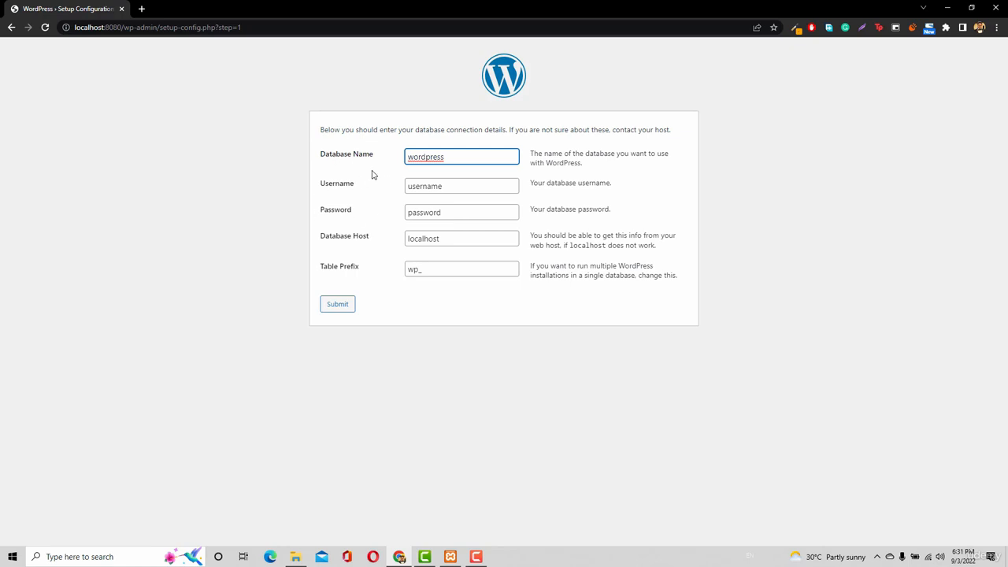
Bring up the XAMPP Control Panel to check its modules, and load localhost:8080/phpmyadmin in a new browser tab
click(452, 558)
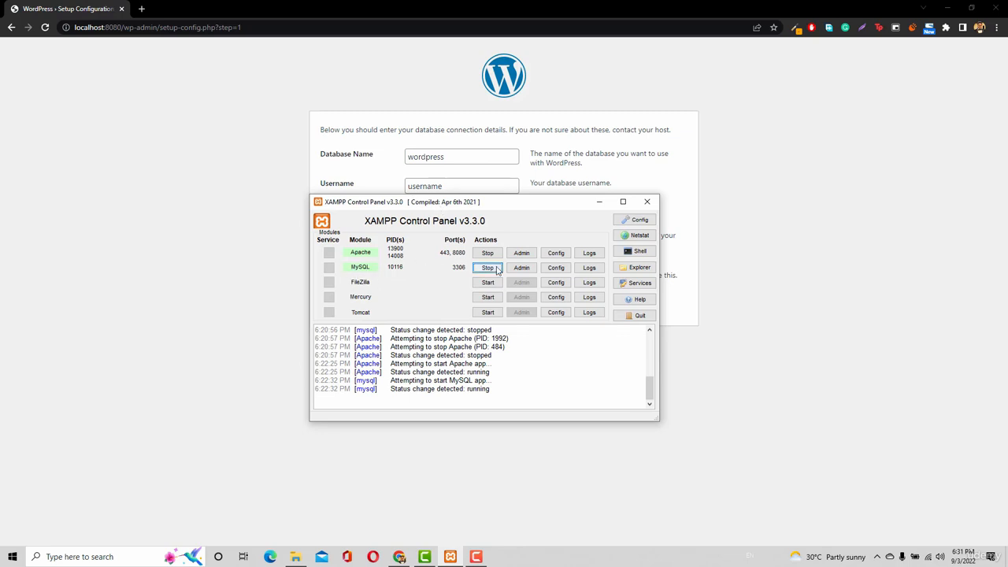
click(138, 13)
click(141, 9)
text(lo)
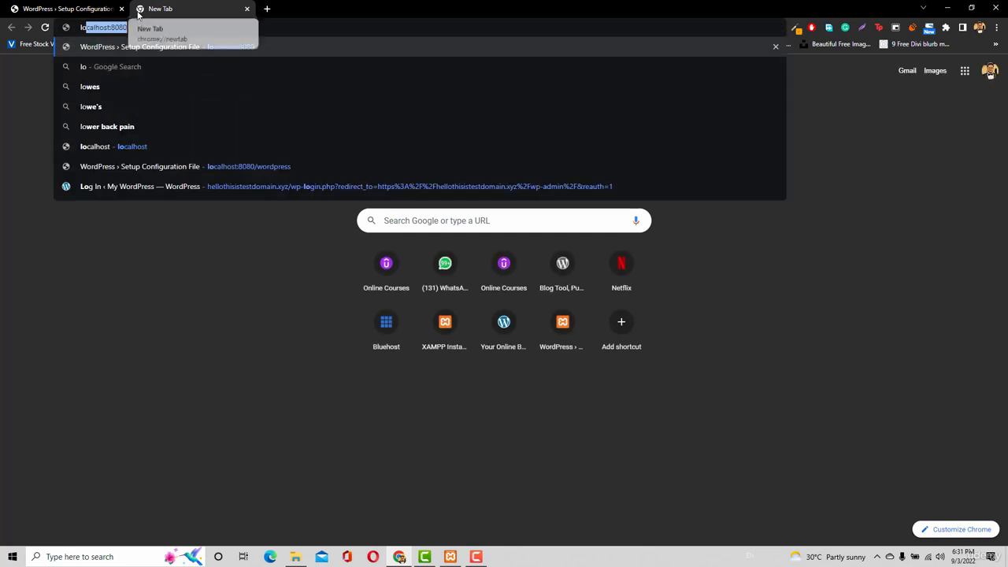
text(calhost)
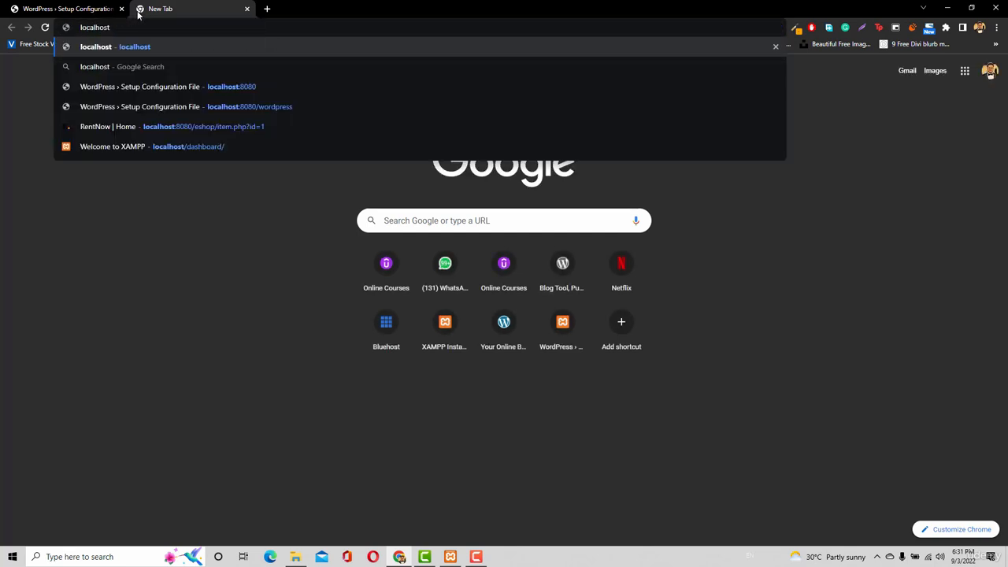
text(:)
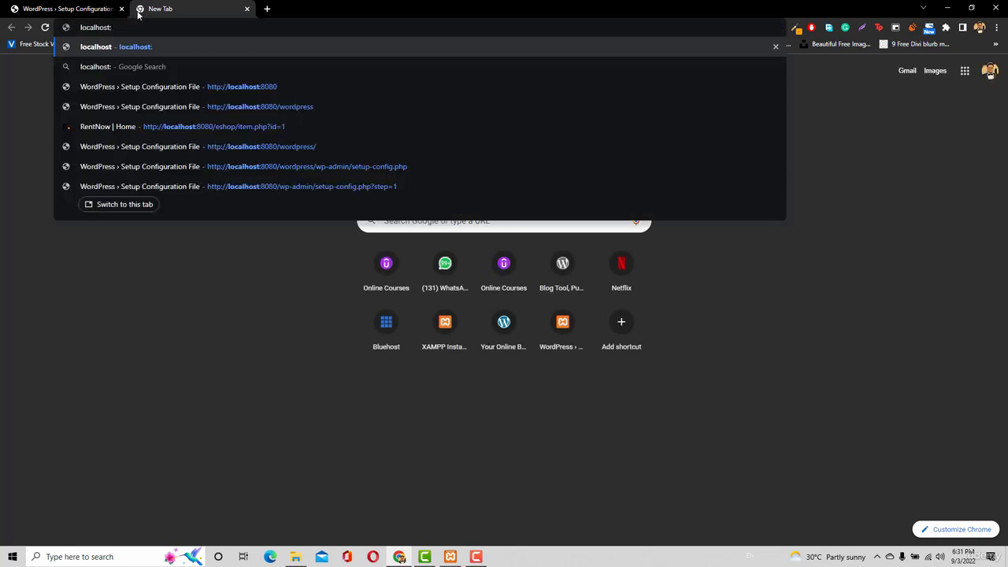
text(8080)
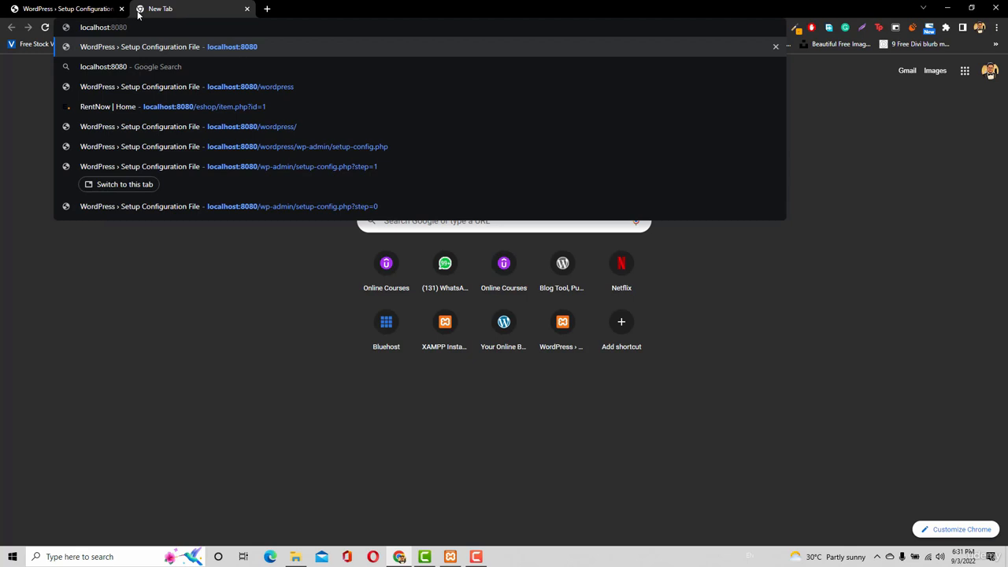
text(/ph)
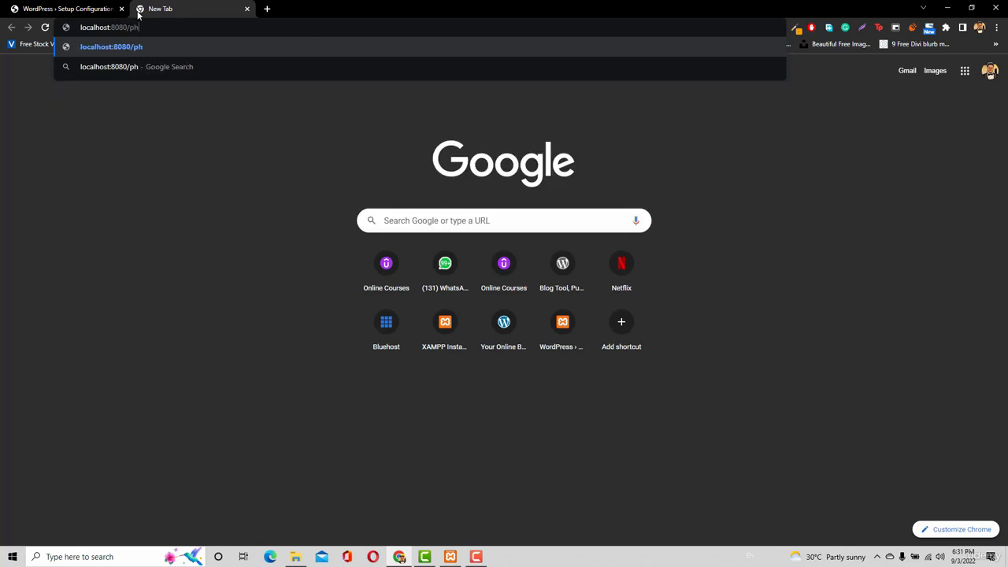
text(pmyadmin)
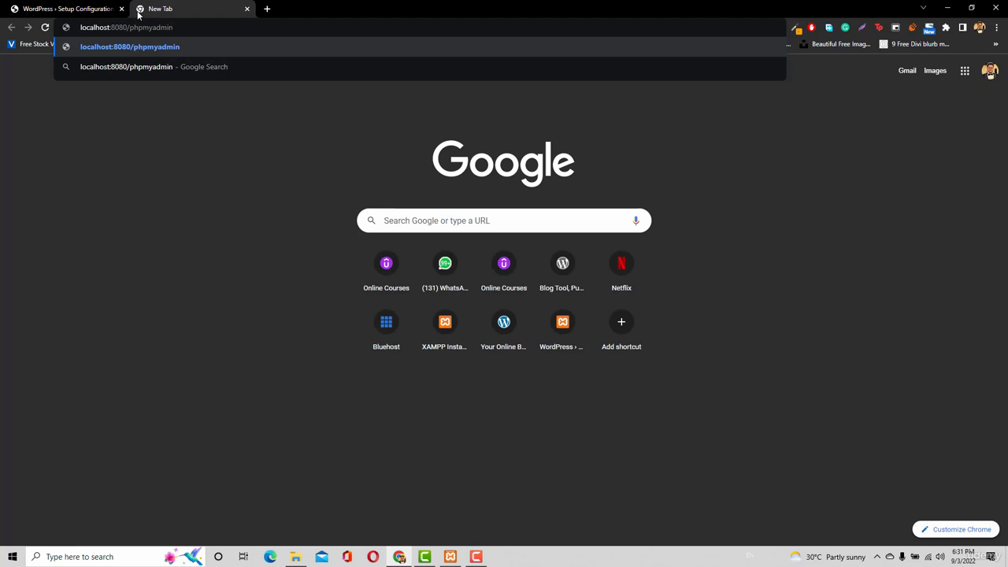
key(Return)
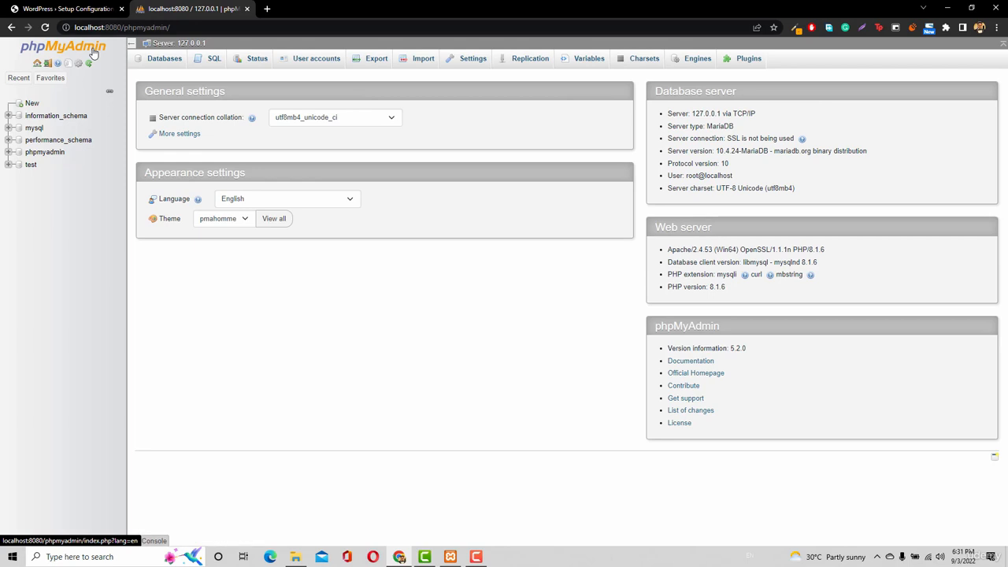
Review the database connection fields on the WordPress setup form, and return to phpMyAdmin
click(66, 9)
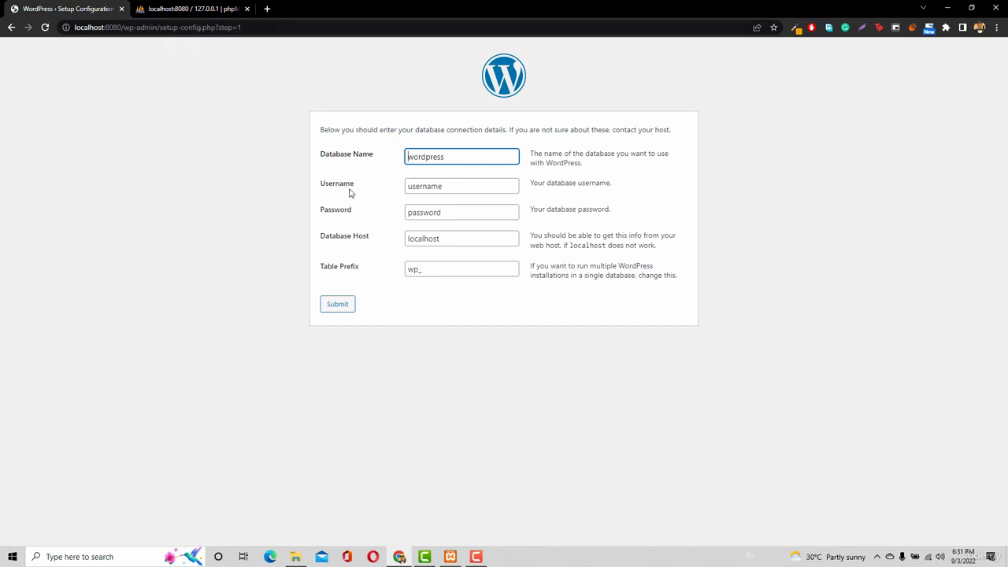
key(ctrl+Tab)
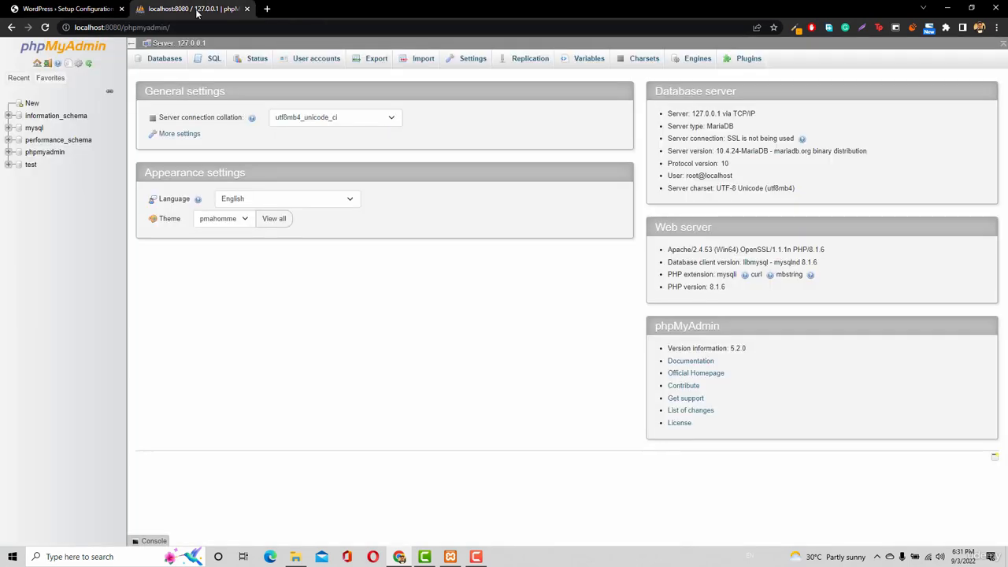
Start a new phpMyAdmin user account, filling in the database user name and setting the host name to localhost
click(312, 63)
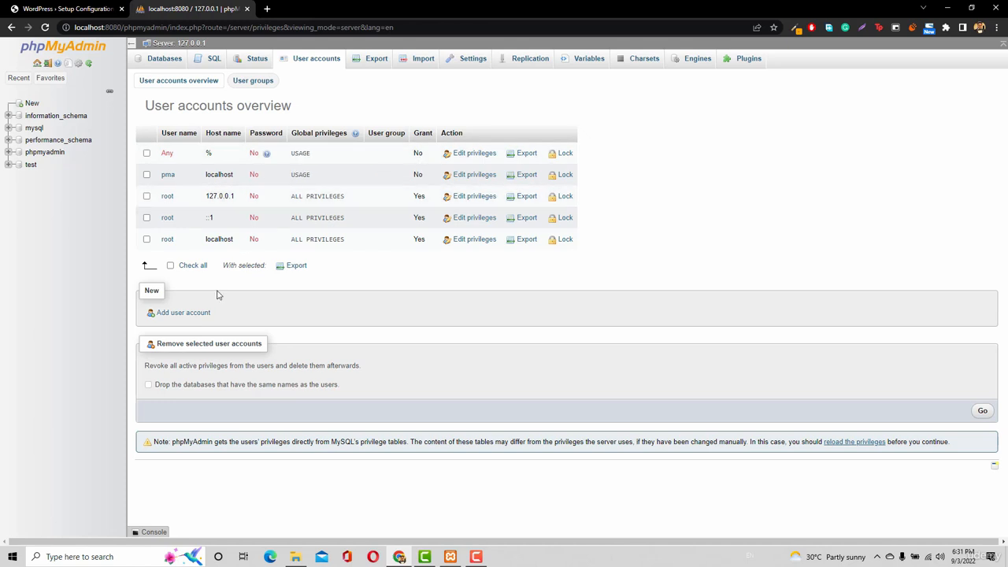
click(180, 314)
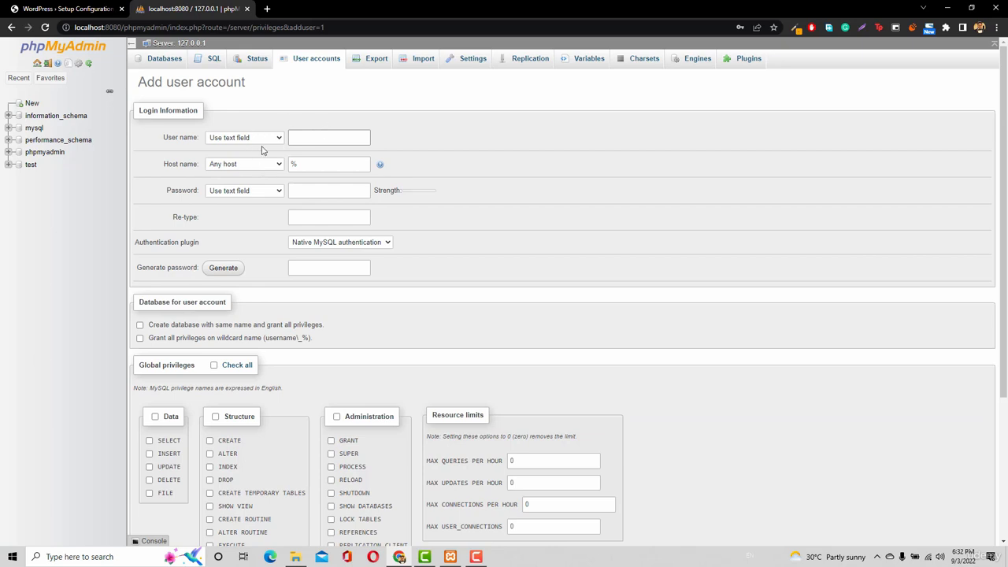
click(340, 135)
text(tanzeel)
double_click(318, 165)
text(localhost)
Enter the new account's password and repeat it in the re-type field
click(333, 191)
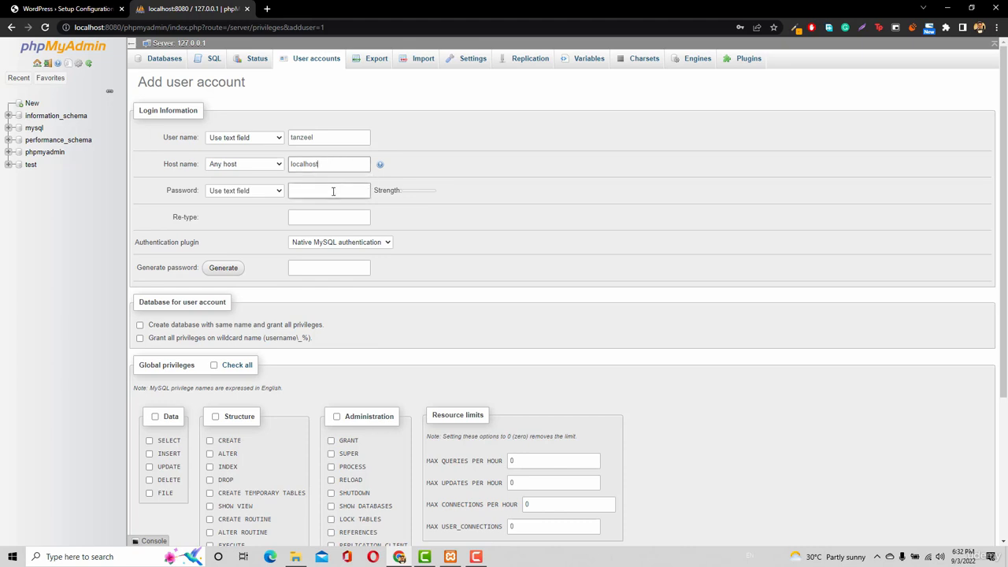
click(333, 191)
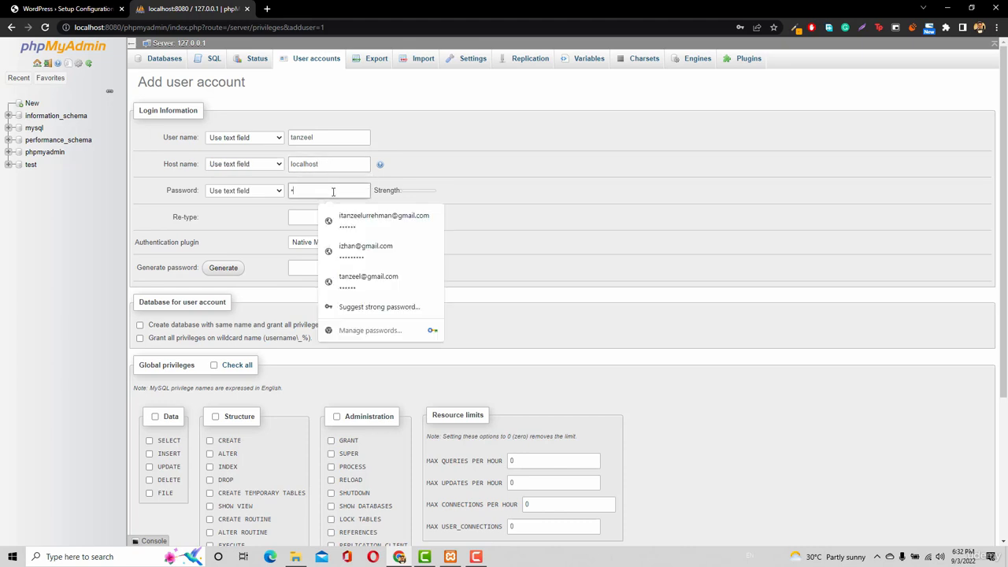
text(•••••)
click(452, 188)
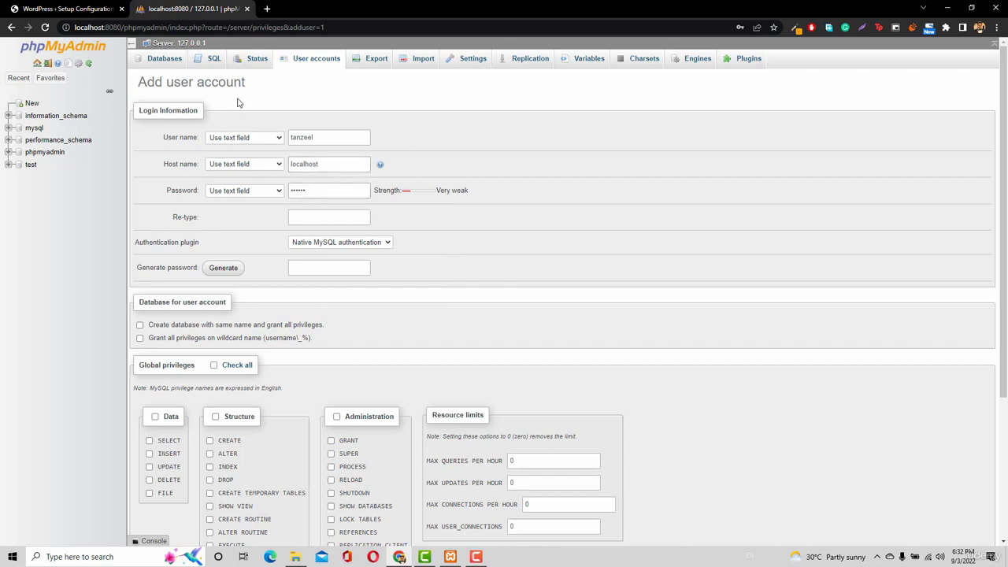
click(309, 217)
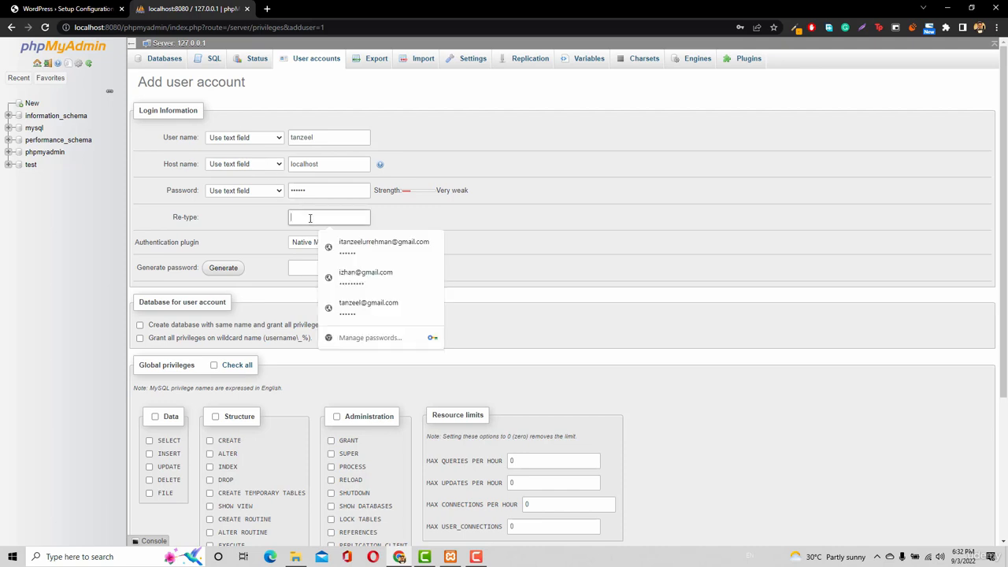
text(1)
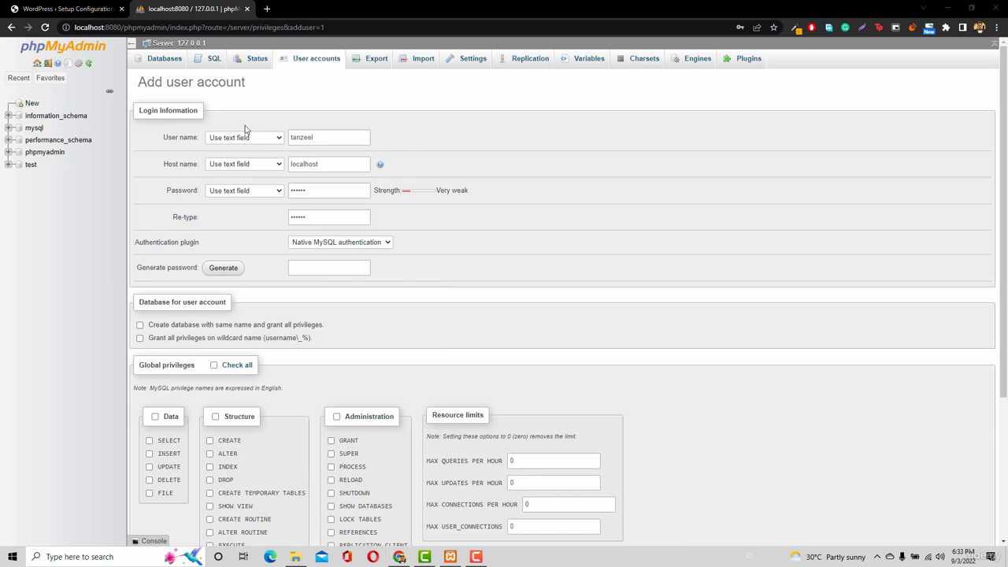
Grant the new account all global privileges and create the user
click(300, 140)
click(236, 365)
scroll(233, 373, down, 3)
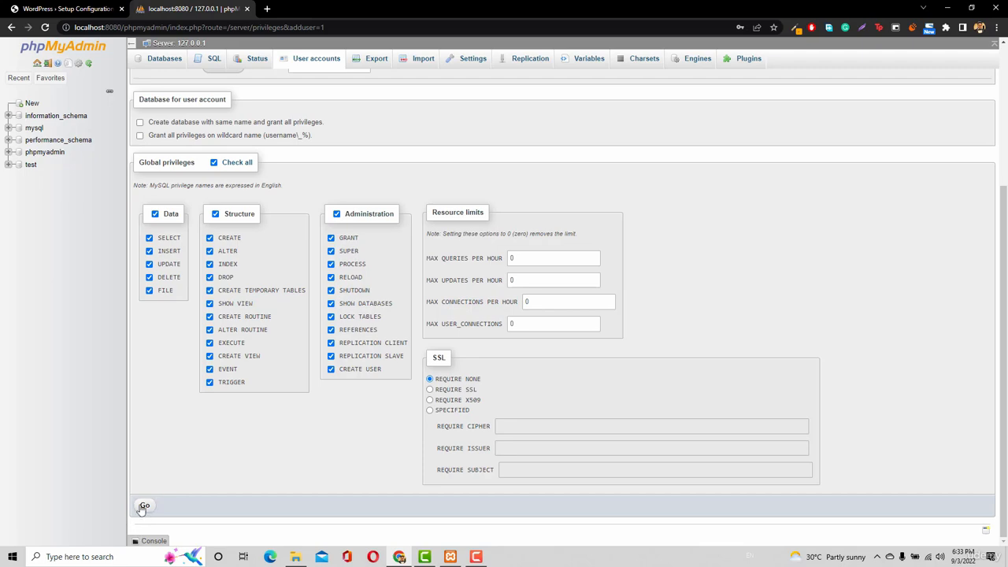
click(148, 507)
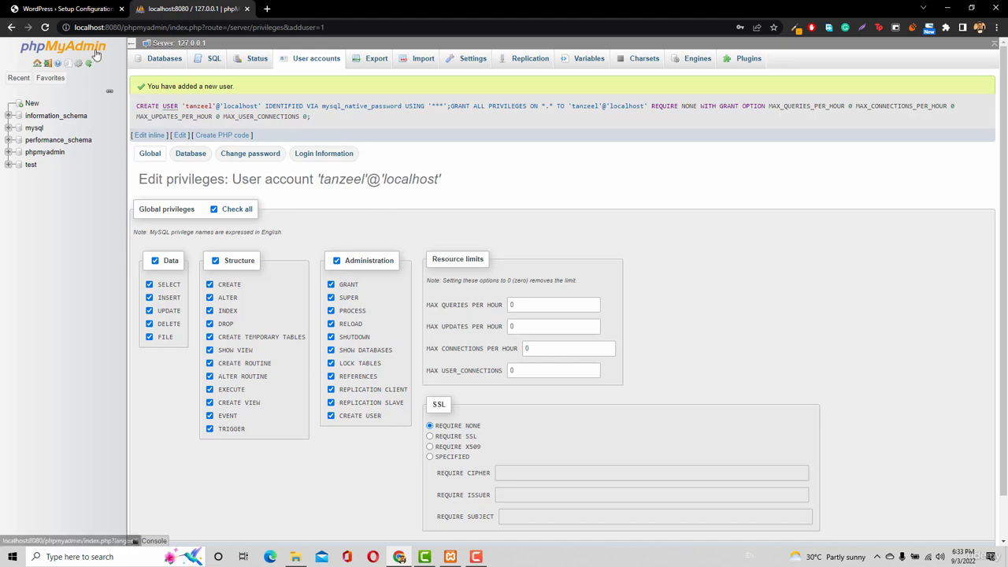
Fill in the new database user's username and password on the WordPress setup form, checking the account in phpMyAdmin
click(88, 10)
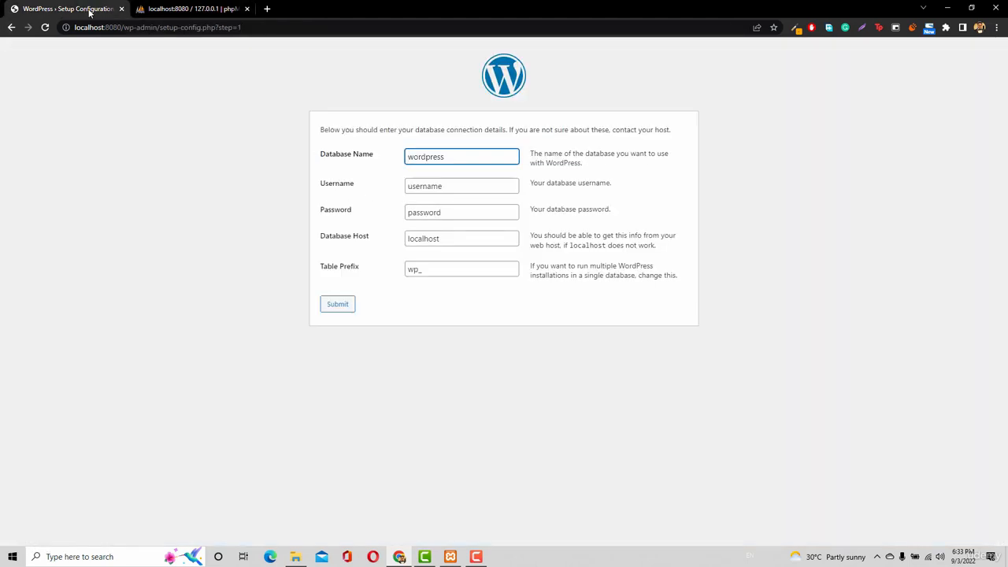
double_click(421, 189)
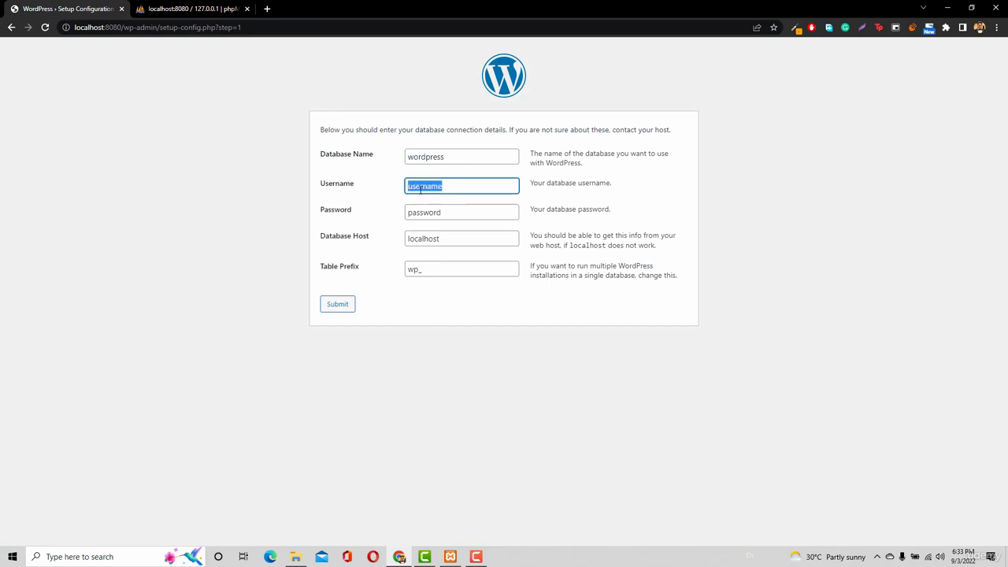
text(tanz)
text(l)
click(169, 9)
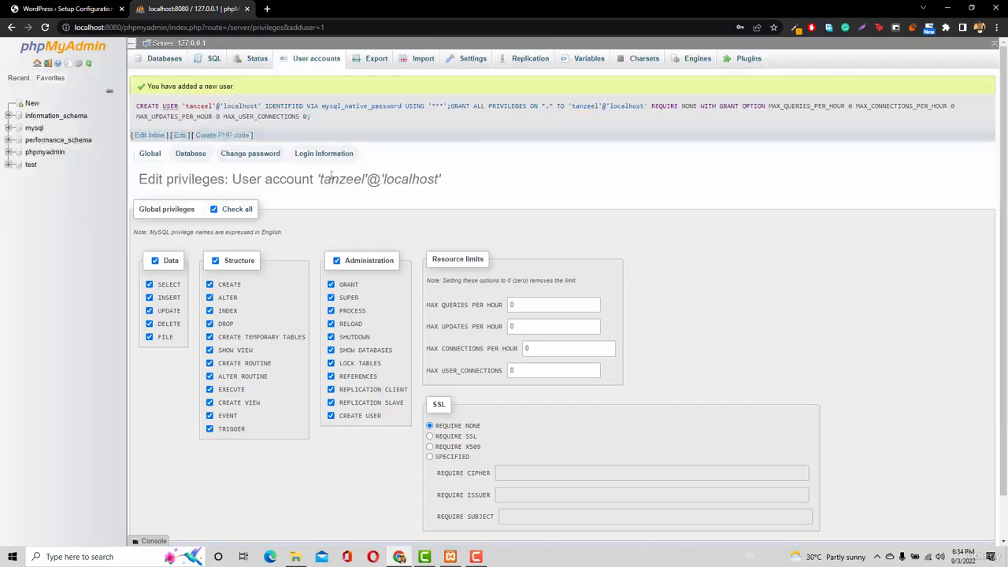
click(85, 10)
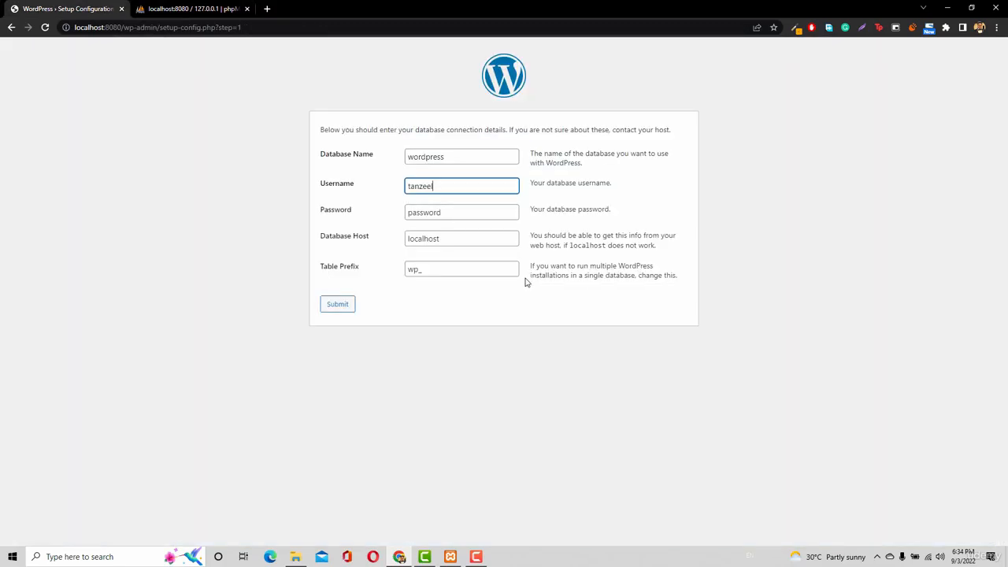
key(Tab)
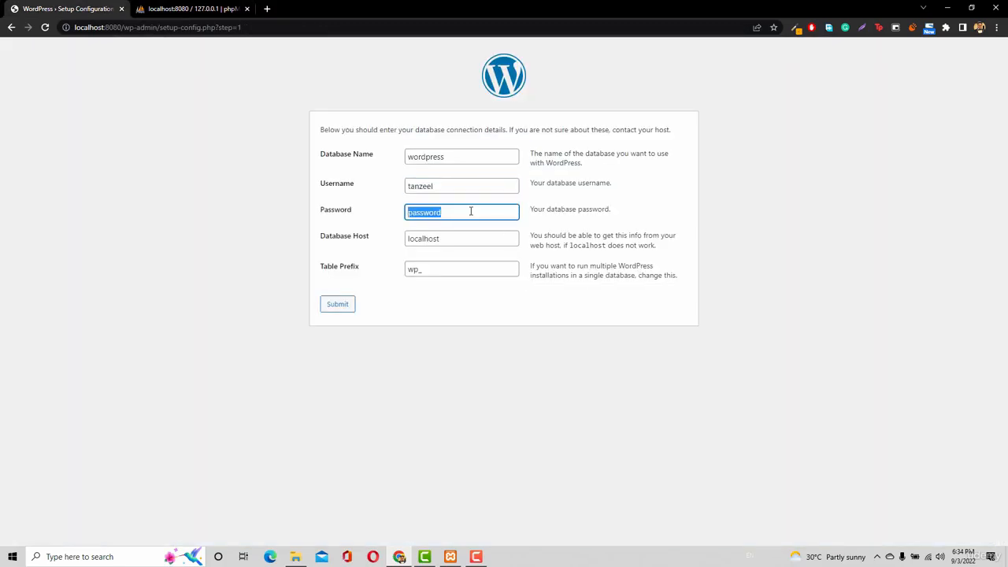
text(qwerty)
click(166, 8)
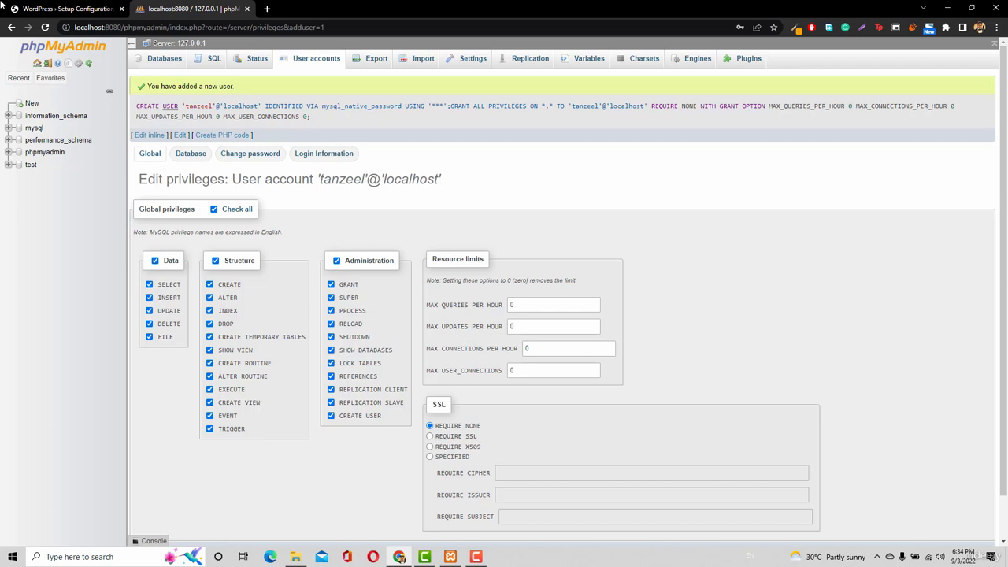
click(63, 9)
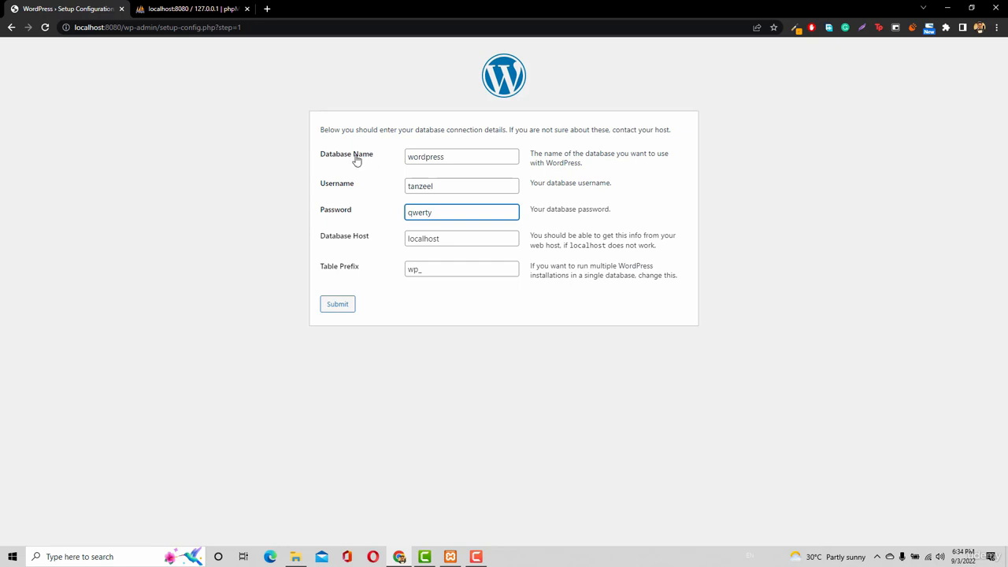
Create a new database named wp in phpMyAdmin
click(177, 11)
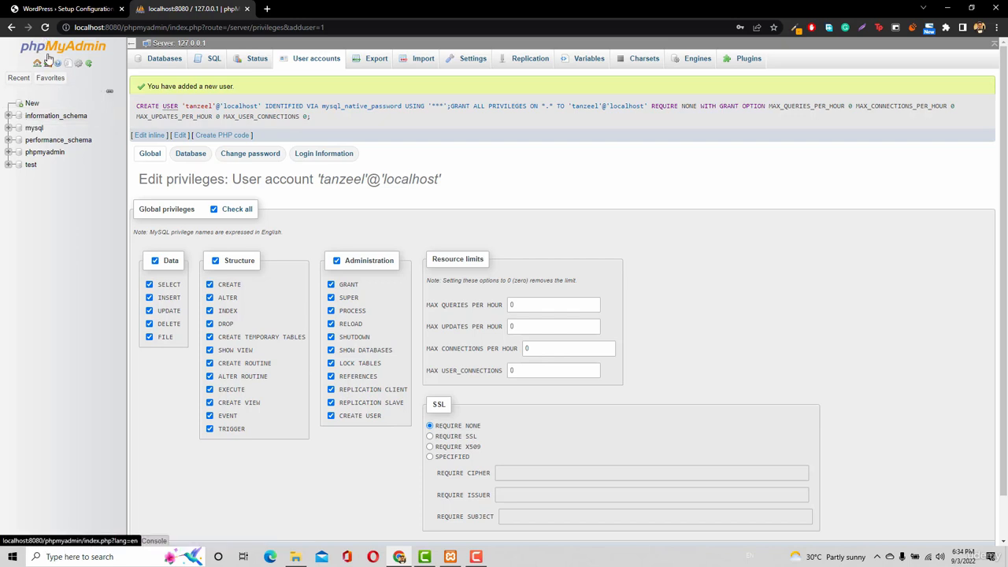
click(31, 104)
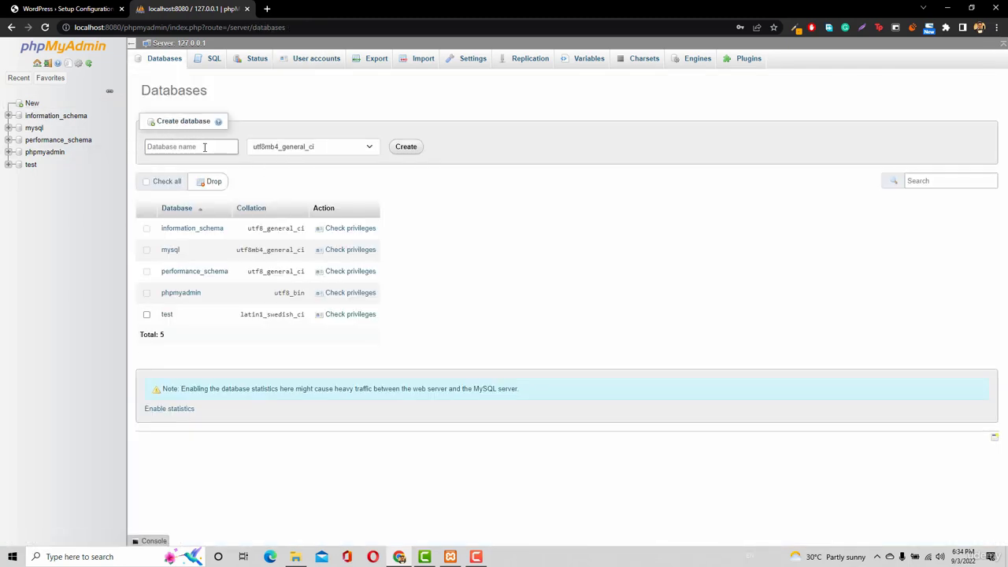
click(179, 148)
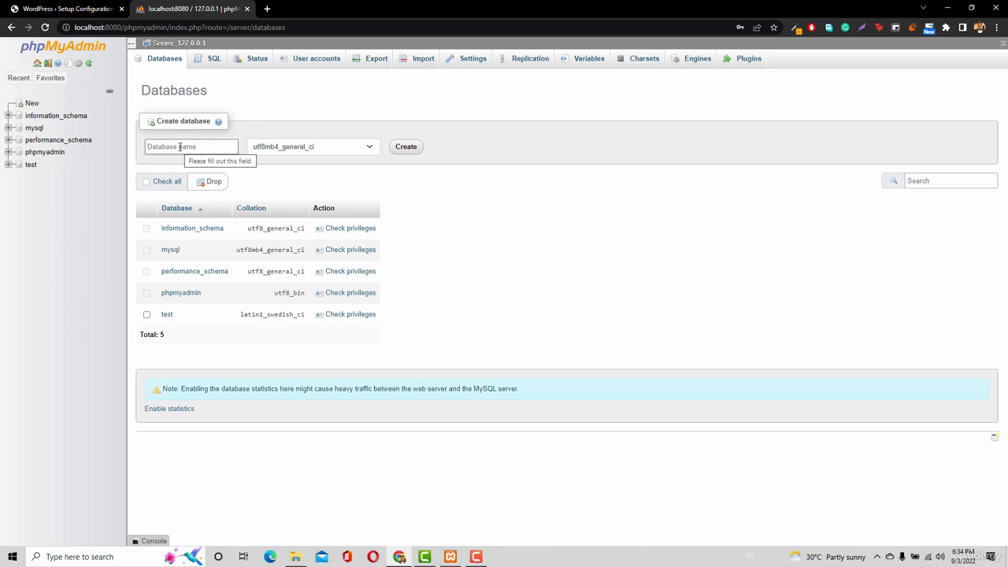
click(179, 148)
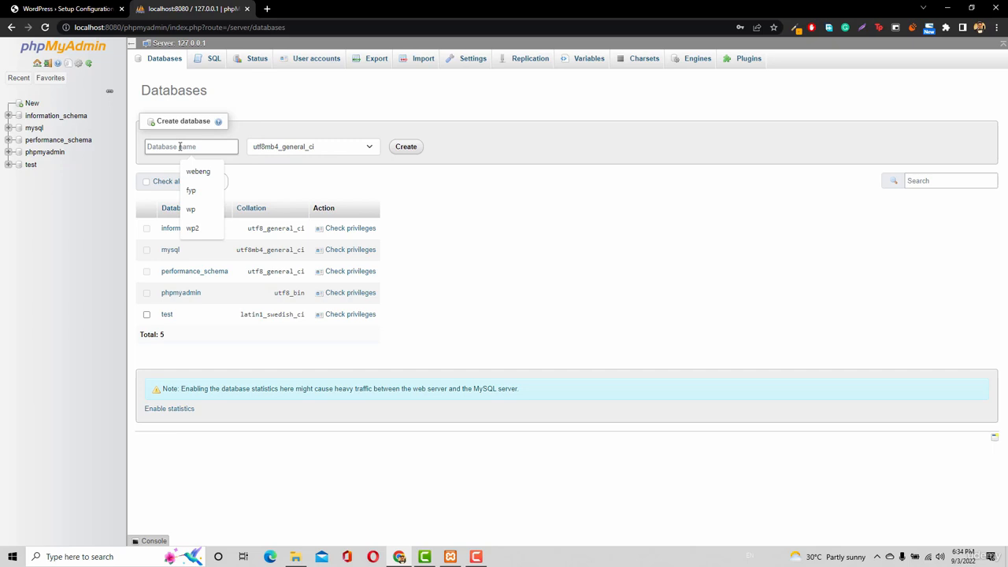
text(wordpre)
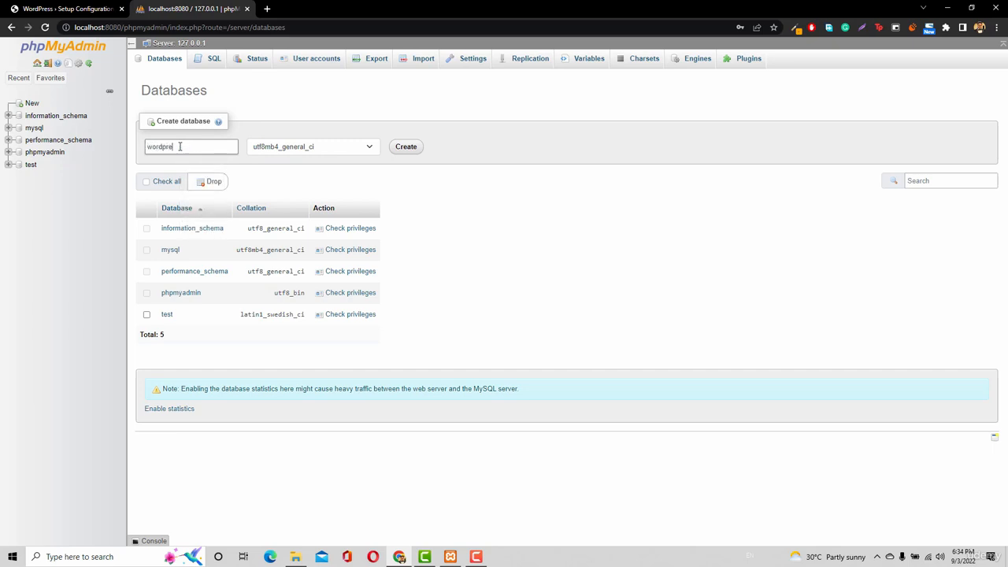
key(BackSpace)
key(BackSpace)
key(BackSpace)
key(BackSpace)
key(BackSpace)
key(BackSpace)
key(BackSpace)
key(BackSpace)
key(BackSpace)
text(wp)
click(89, 7)
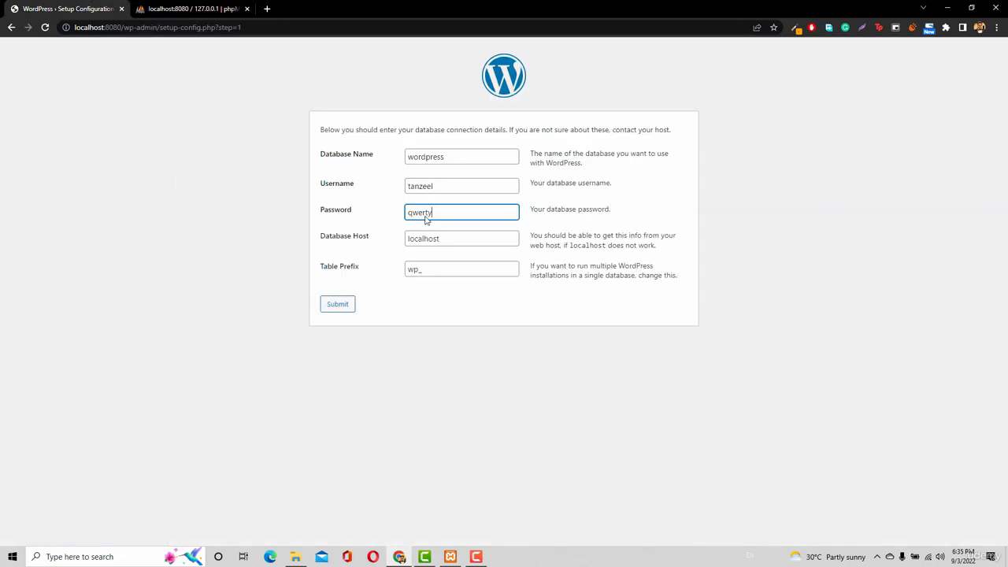
click(163, 5)
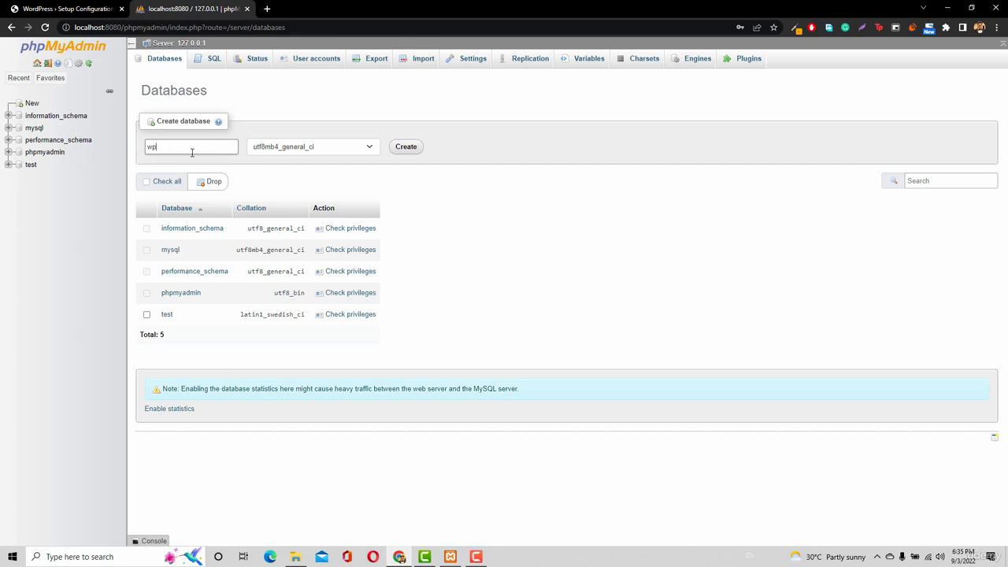
click(401, 151)
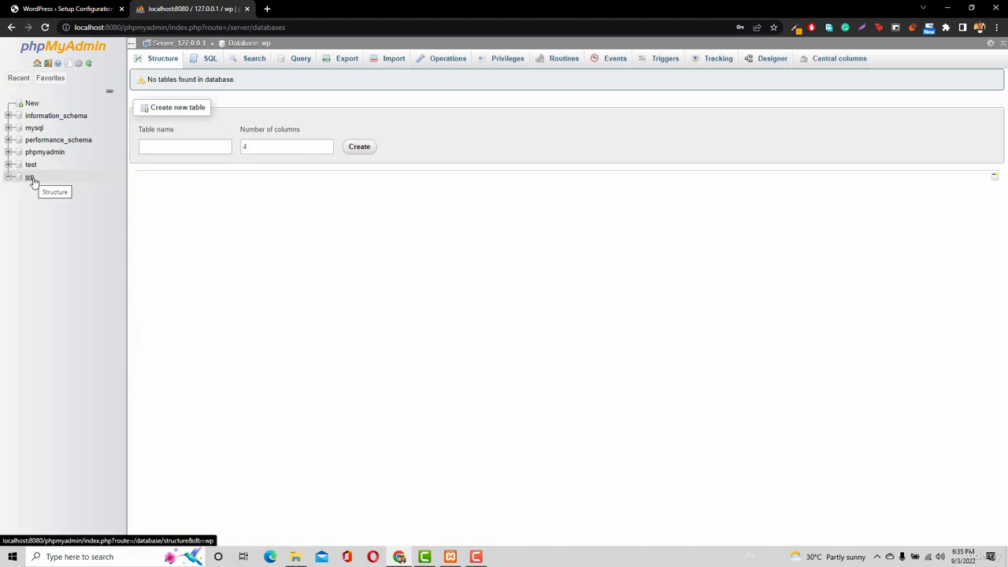
Set the database name to wp on the WordPress setup form
click(70, 9)
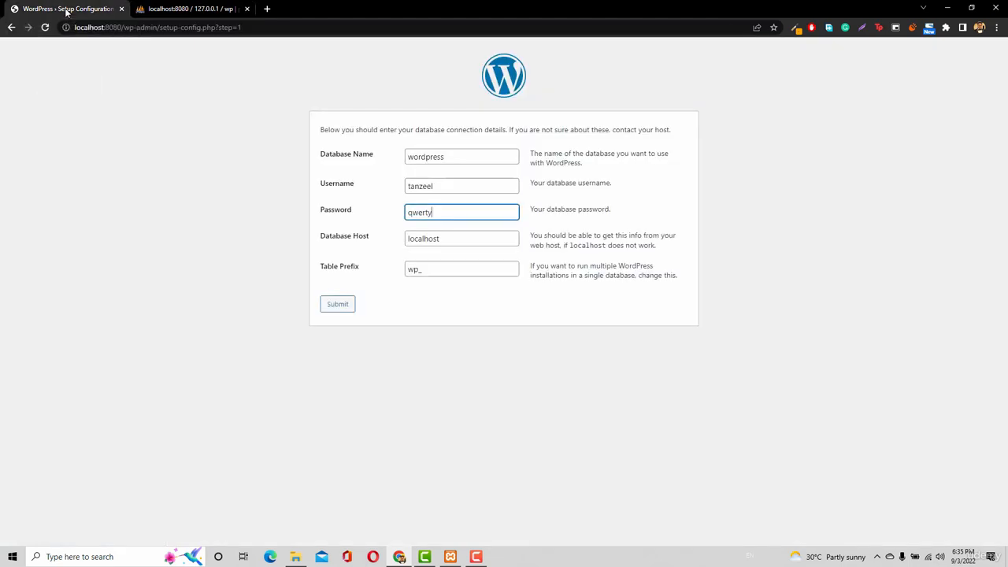
double_click(443, 157)
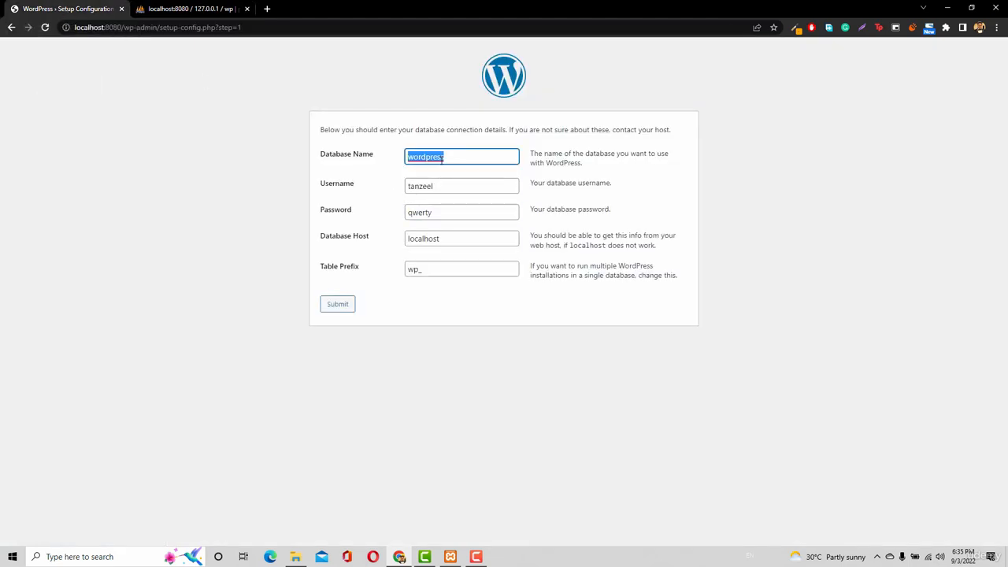
text(wp)
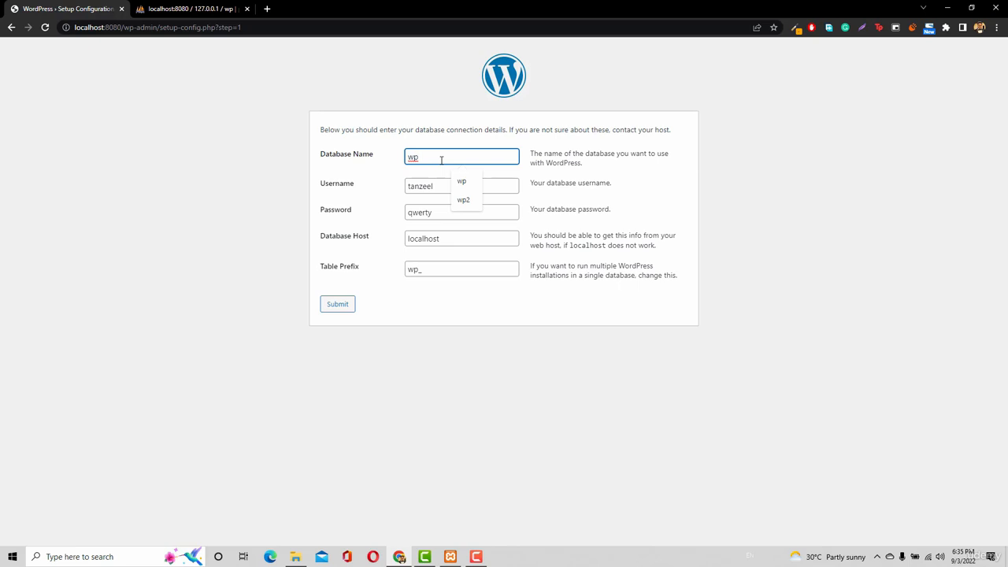
Try submitting the connection details with an altered database password, and return to the form
click(445, 215)
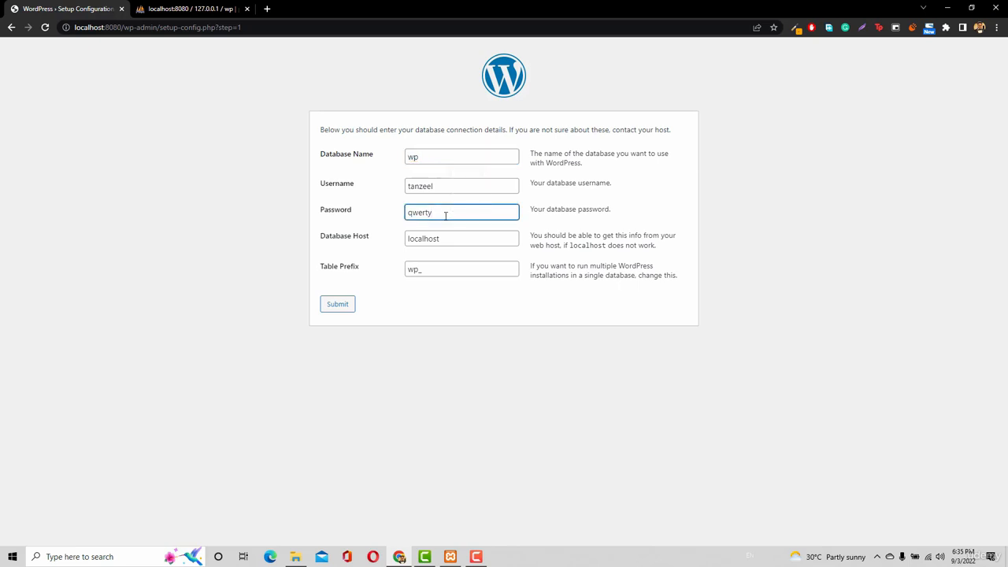
text(s)
click(329, 307)
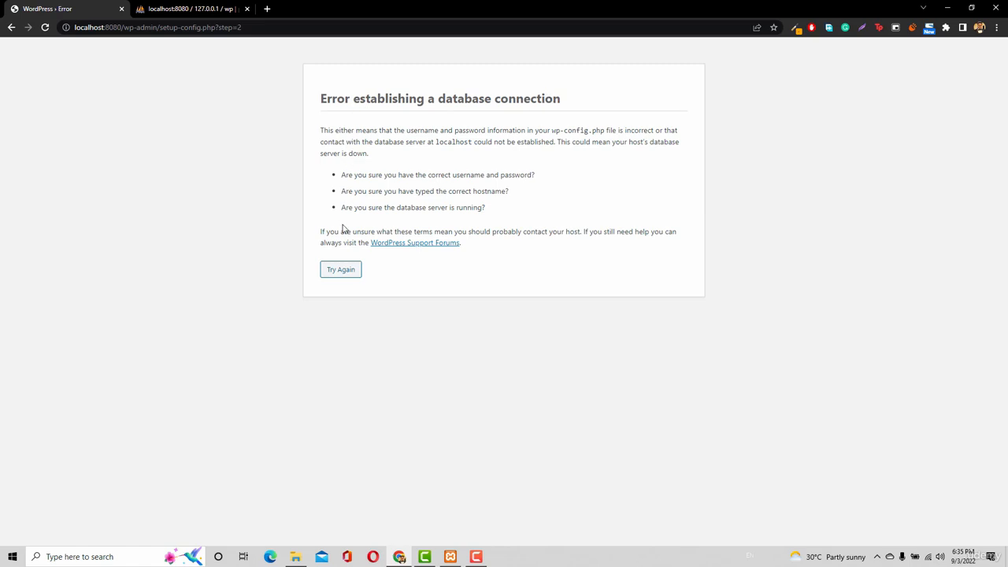
click(344, 275)
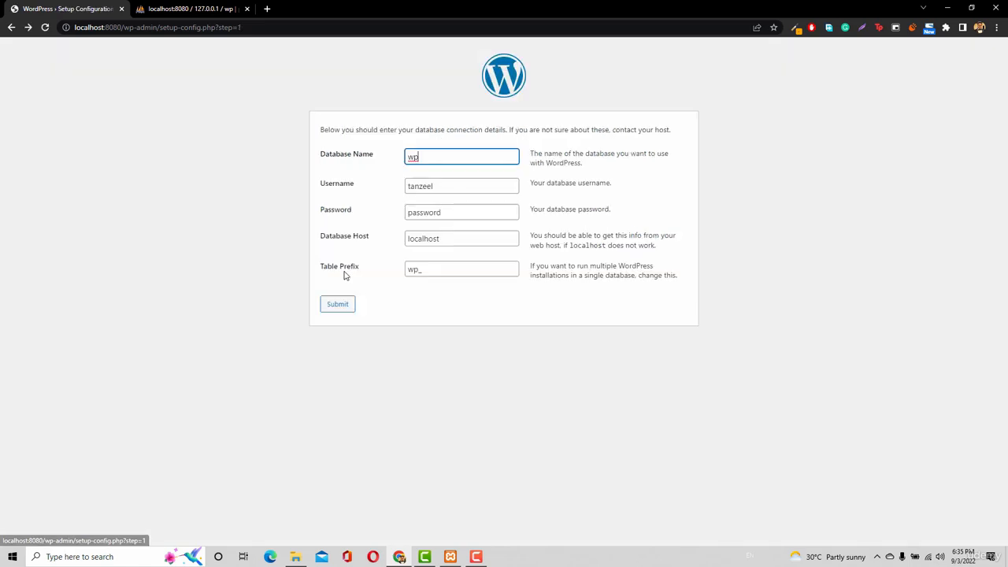
Enter the database user's password again and submit the connection details
double_click(446, 214)
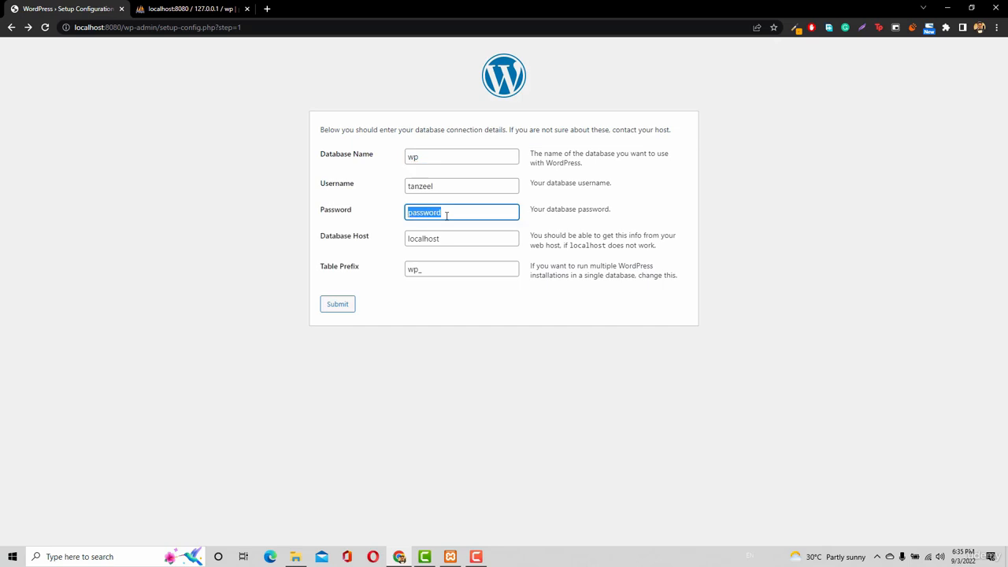
text(qwerty)
click(334, 304)
click(334, 304)
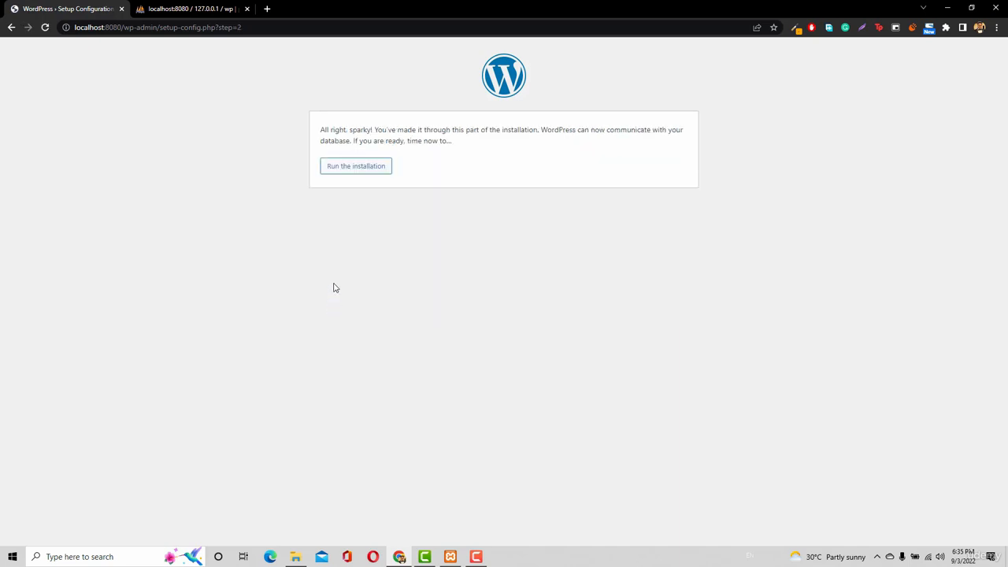
Run the WordPress installation and fill in the site title with the site owner's full name
click(356, 167)
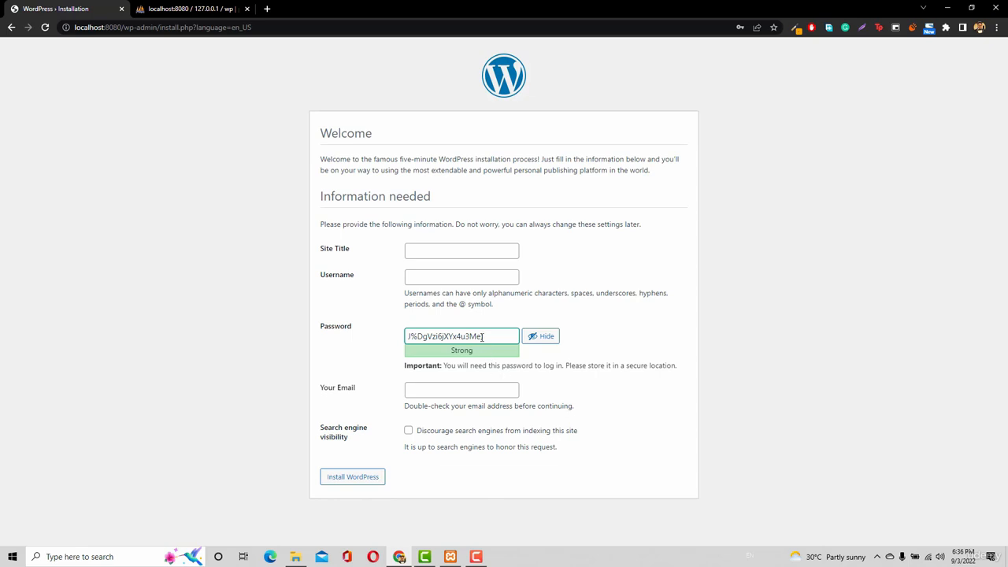
click(486, 249)
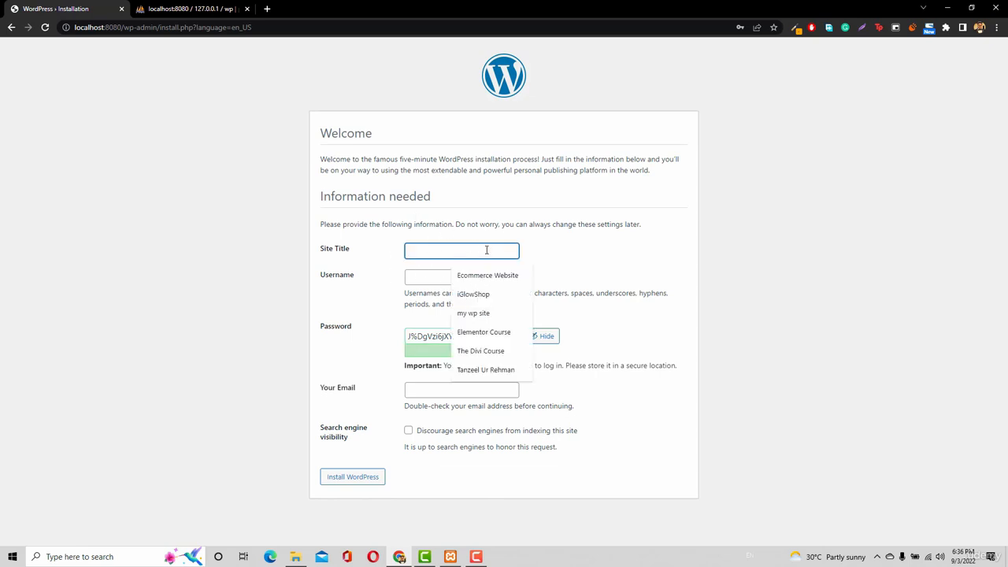
text(tan)
key(Down)
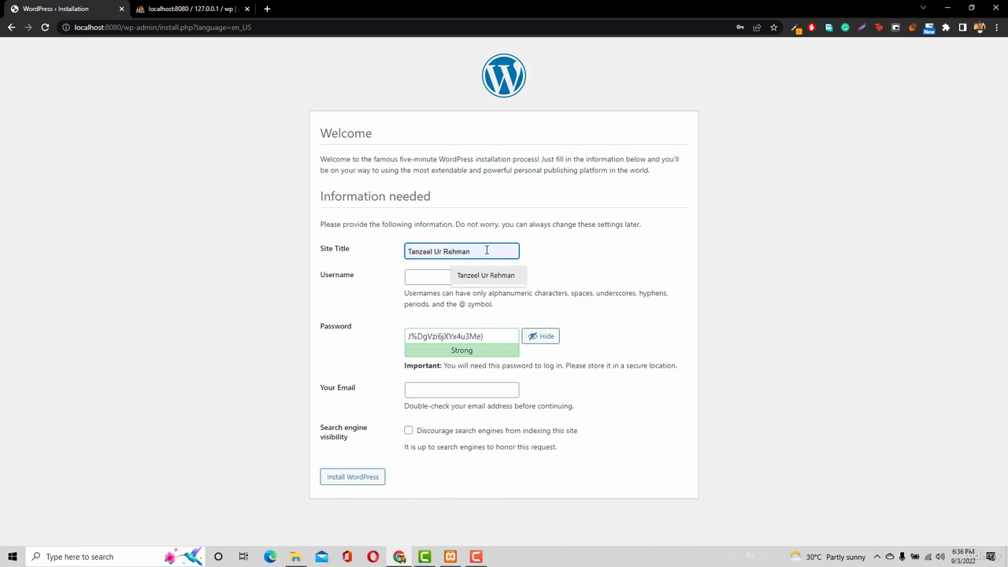
key(Return)
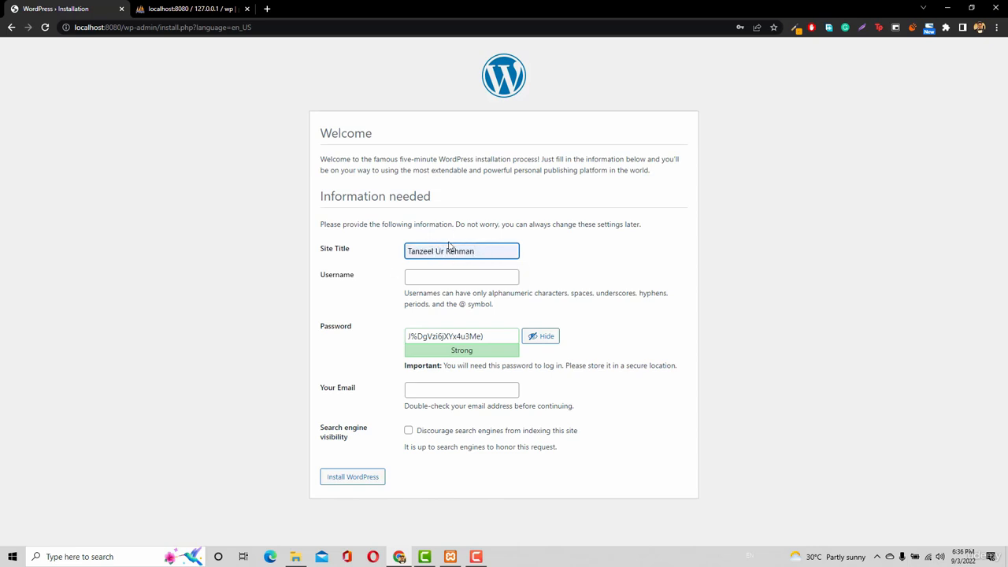
Look over the owner's live website as an example of a site title, and return to the installation form
click(170, 10)
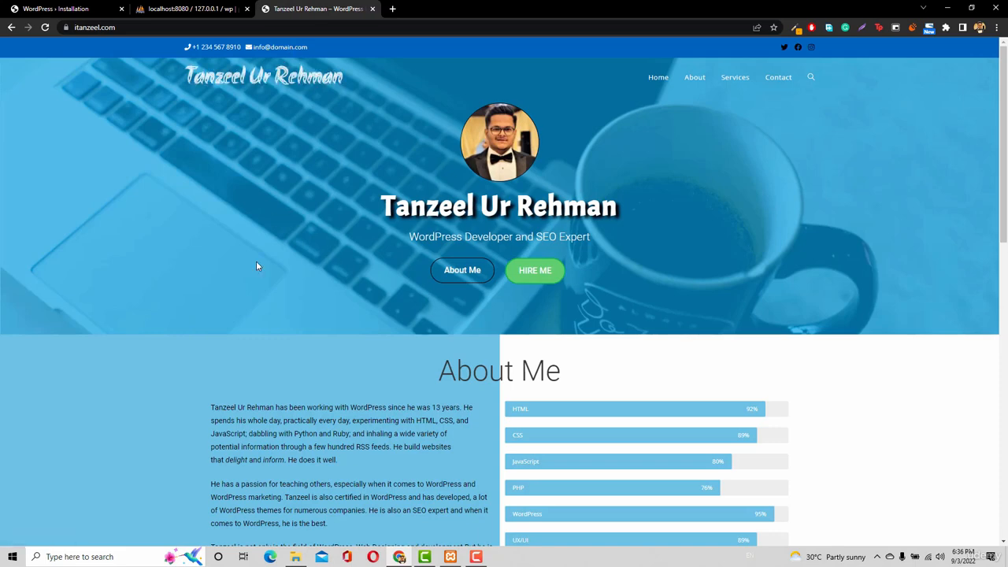
scroll(256, 266, down, 3)
scroll(258, 263, up, 3)
click(22, 9)
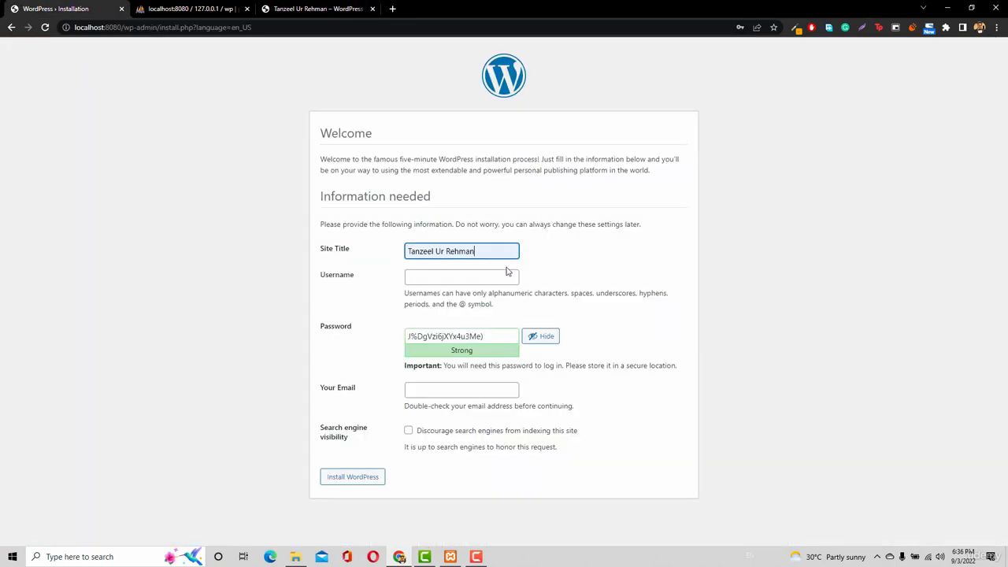
click(323, 8)
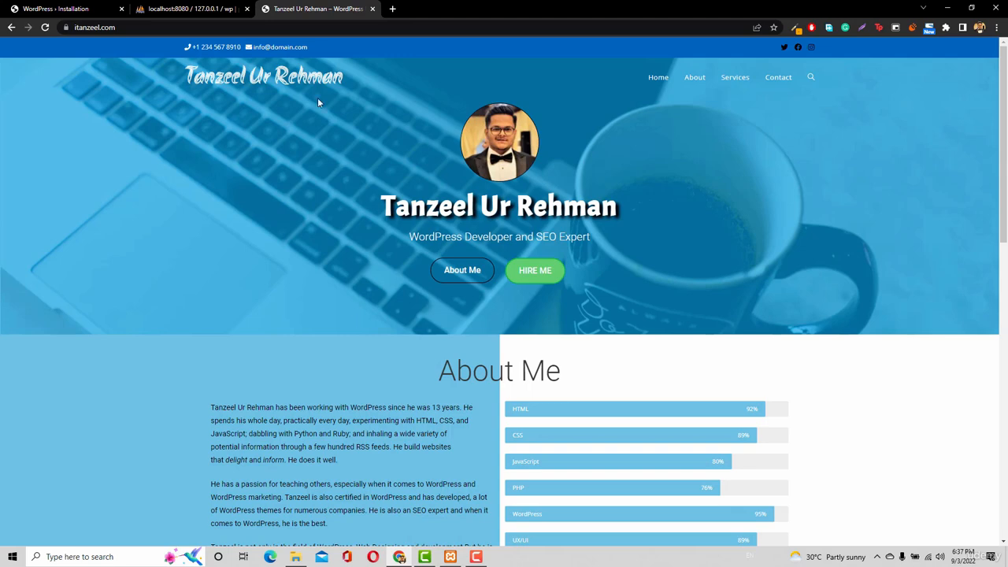
middle_click(298, 9)
click(30, 9)
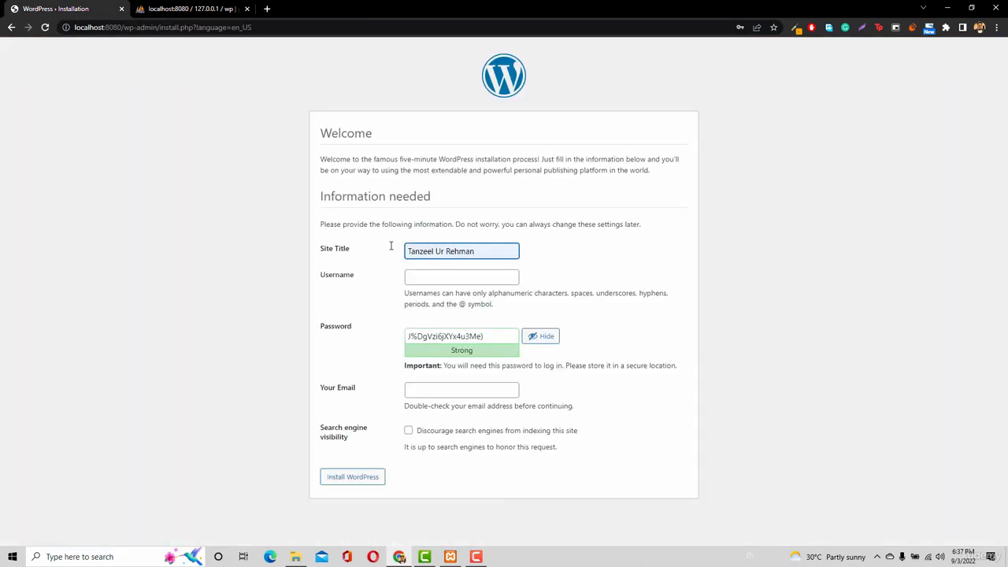
click(454, 279)
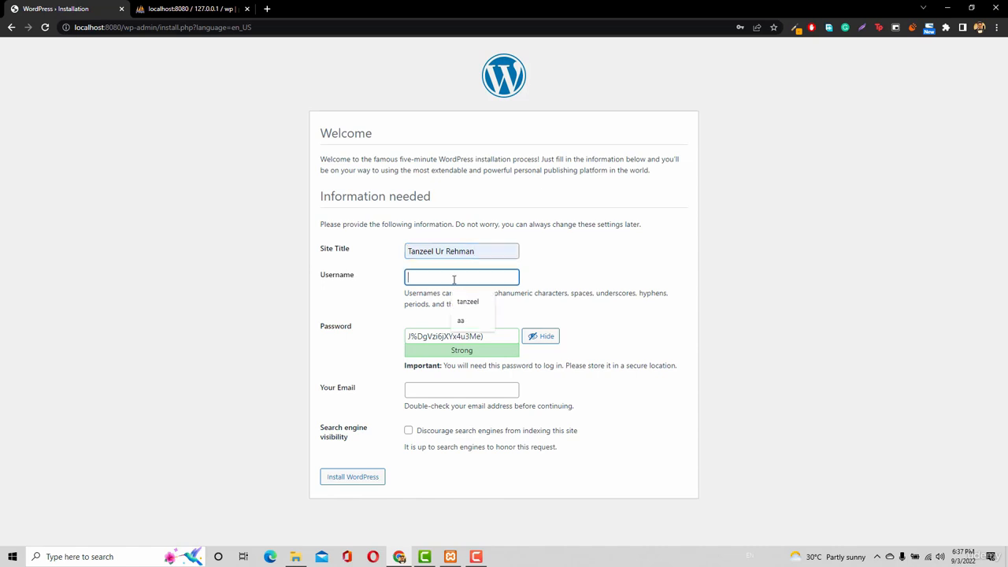
text(tanzee)
key(BackSpace)
key(BackSpace)
key(BackSpace)
key(BackSpace)
key(BackSpace)
key(BackSpace)
text(admi)
key(BackSpace)
key(BackSpace)
key(BackSpace)
key(BackSpace)
Open the wp-admin login page of the owner's live website in a new tab, and return to the installation form
click(266, 9)
text(ita)
key(Return)
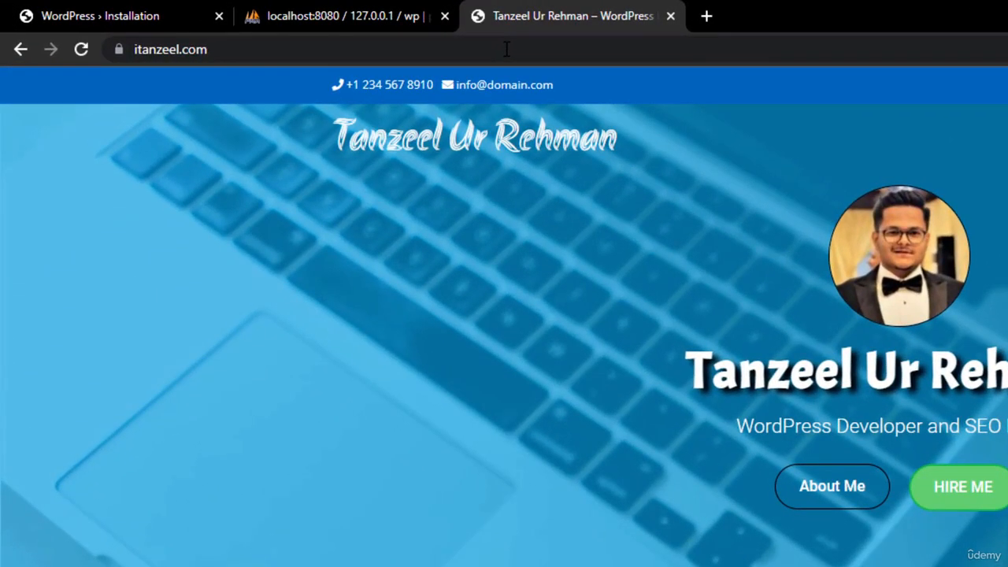
click(533, 50)
click(534, 50)
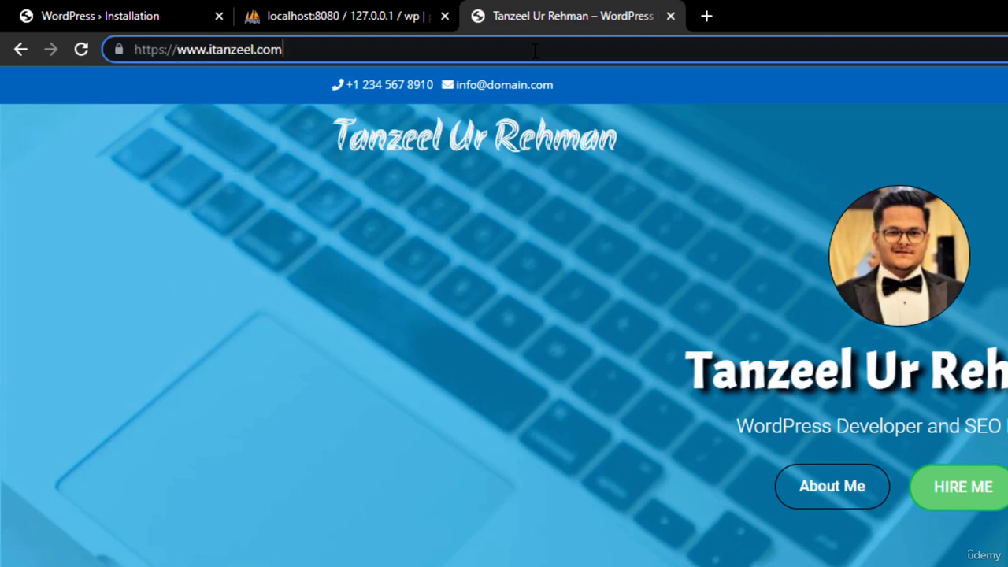
text(/wp)
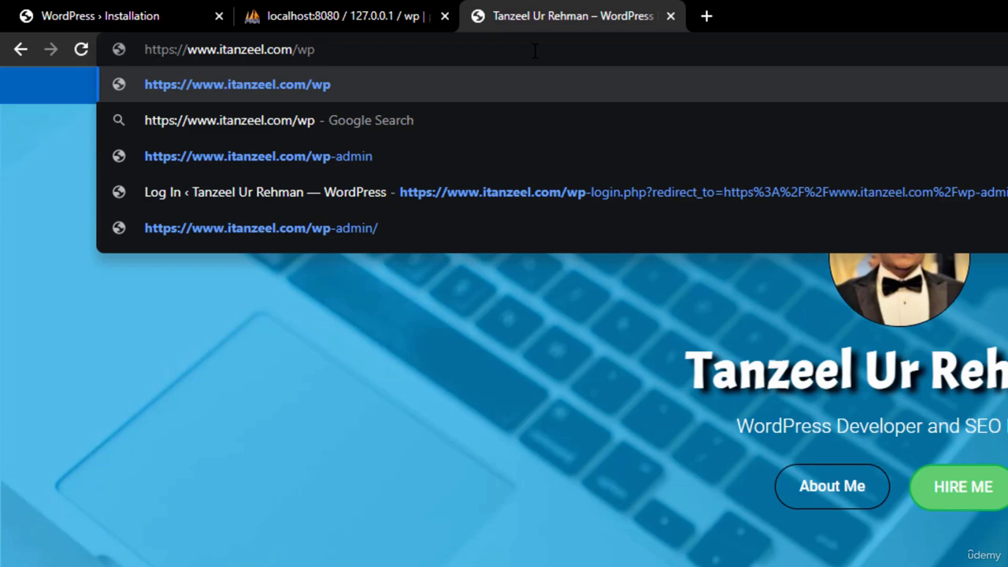
text(-admin)
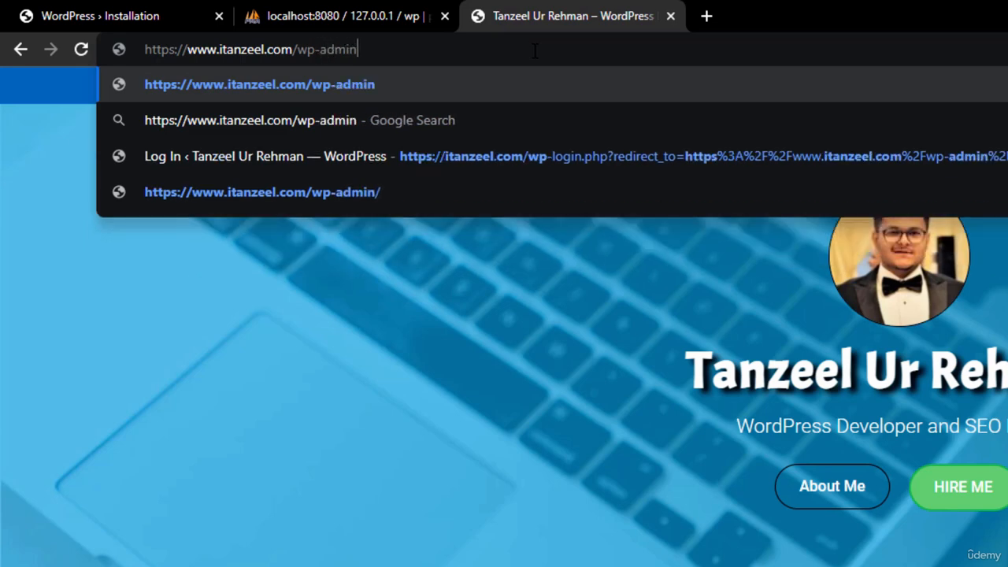
key(Return)
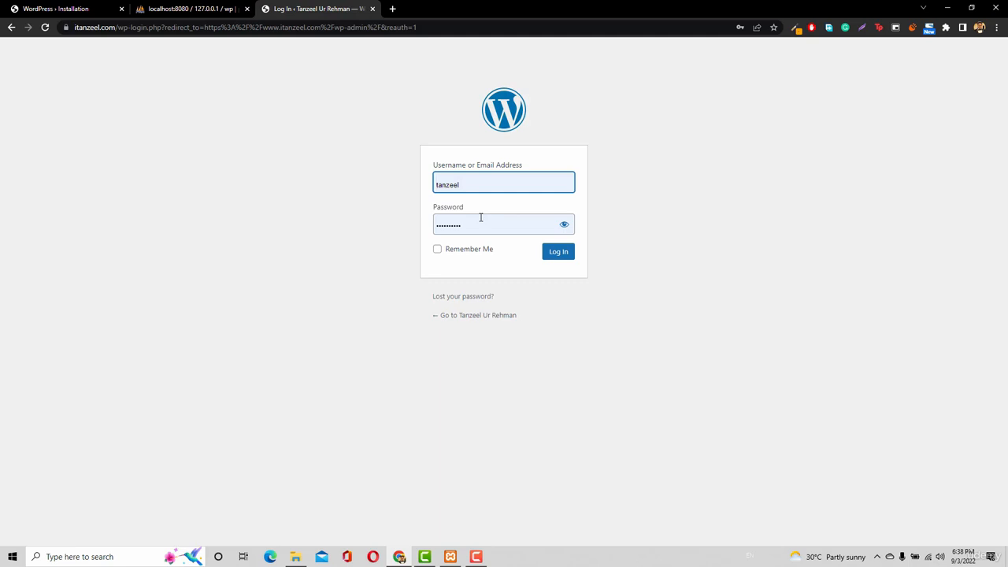
click(24, 9)
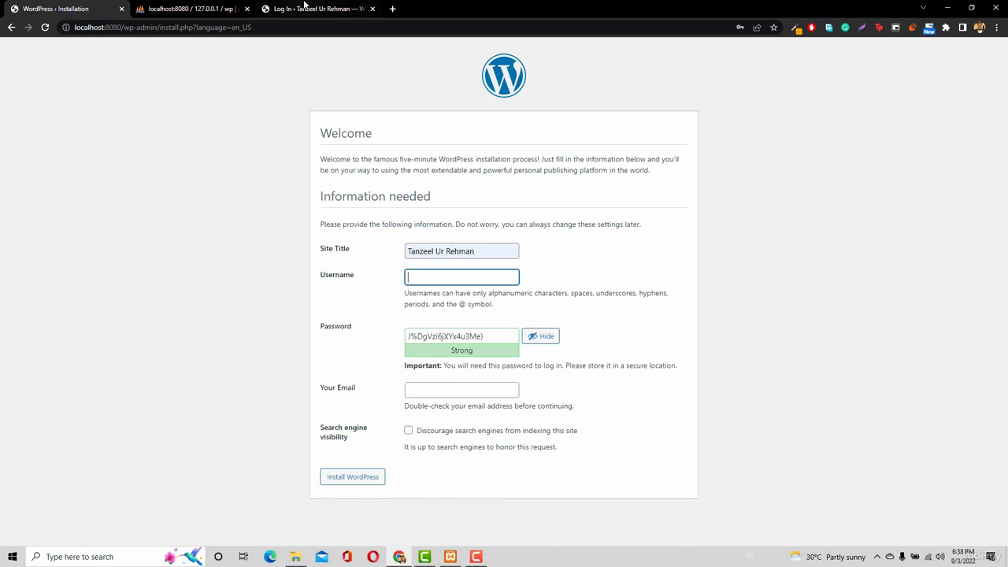
click(304, 4)
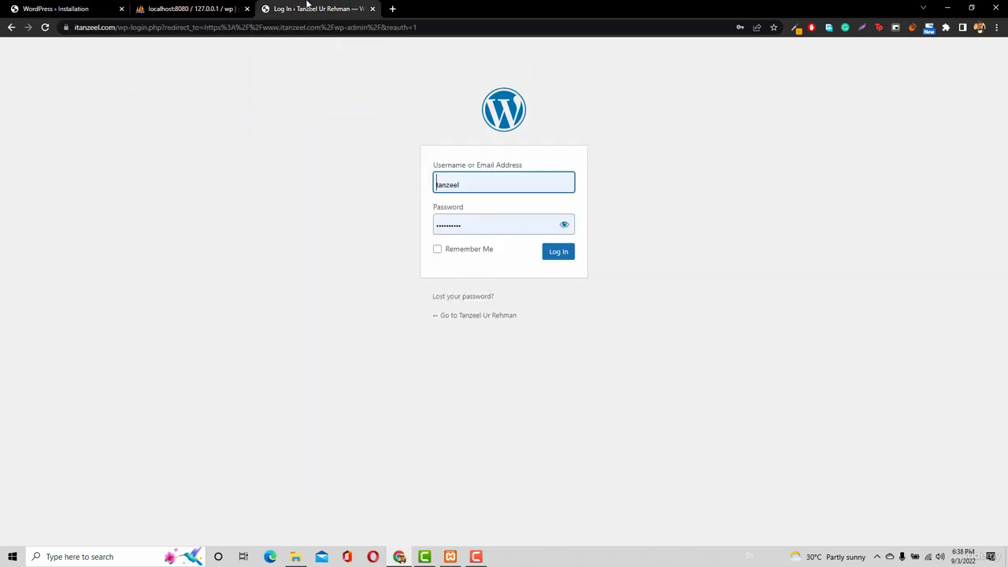
click(66, 13)
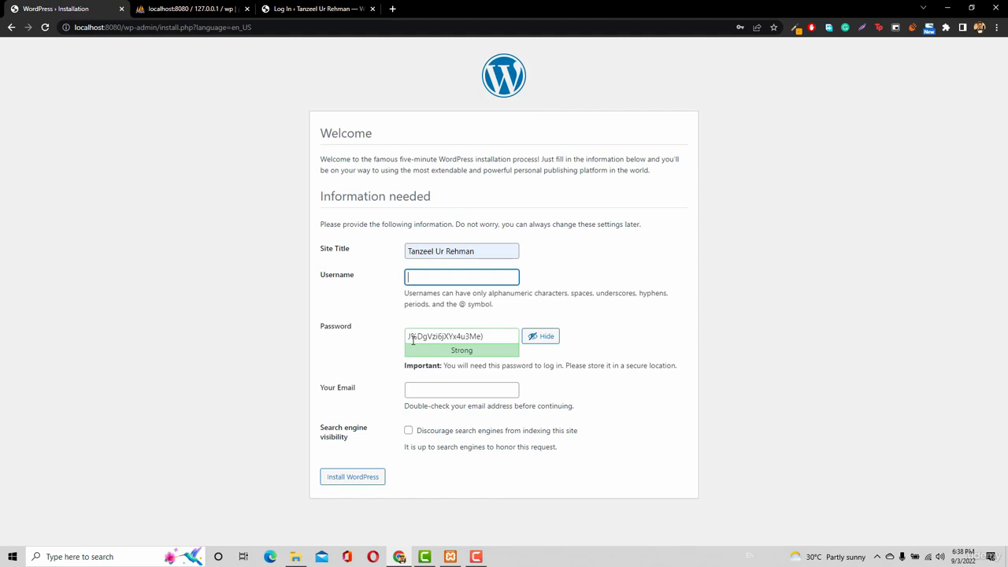
Enter the administrator's username and a new account password, and confirm the use of a weak password
text(tanzeel)
triple_click(462, 336)
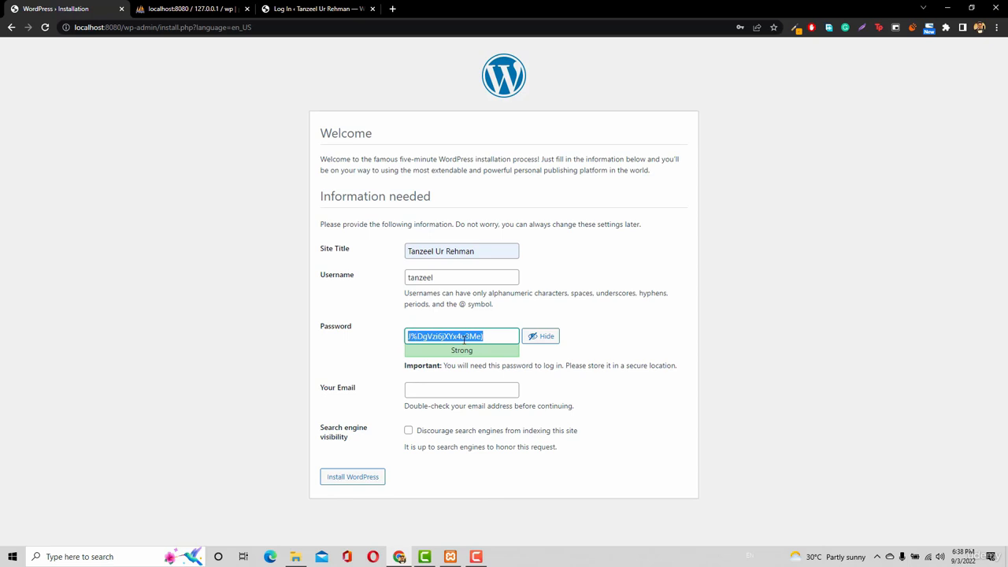
text(asdfgh)
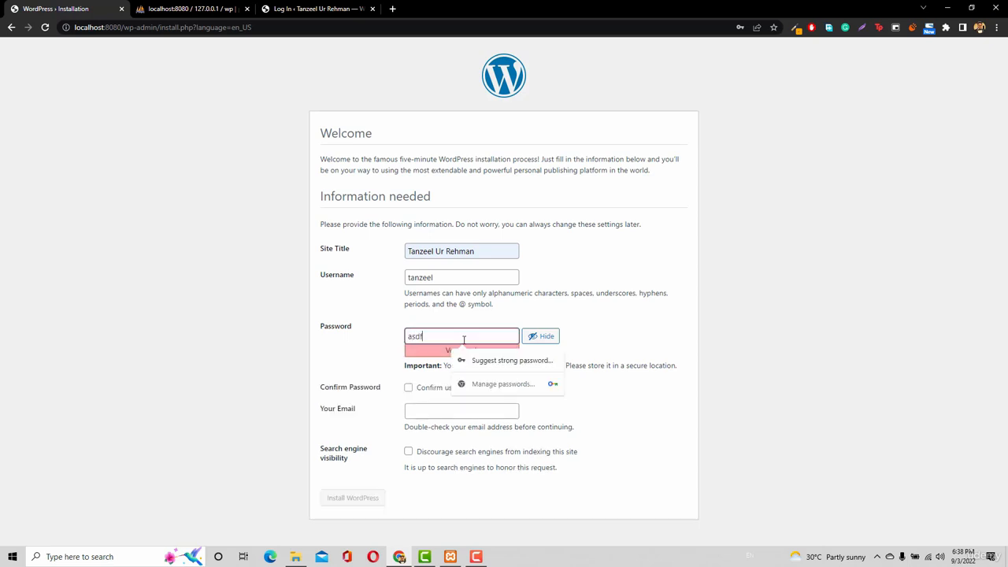
click(610, 294)
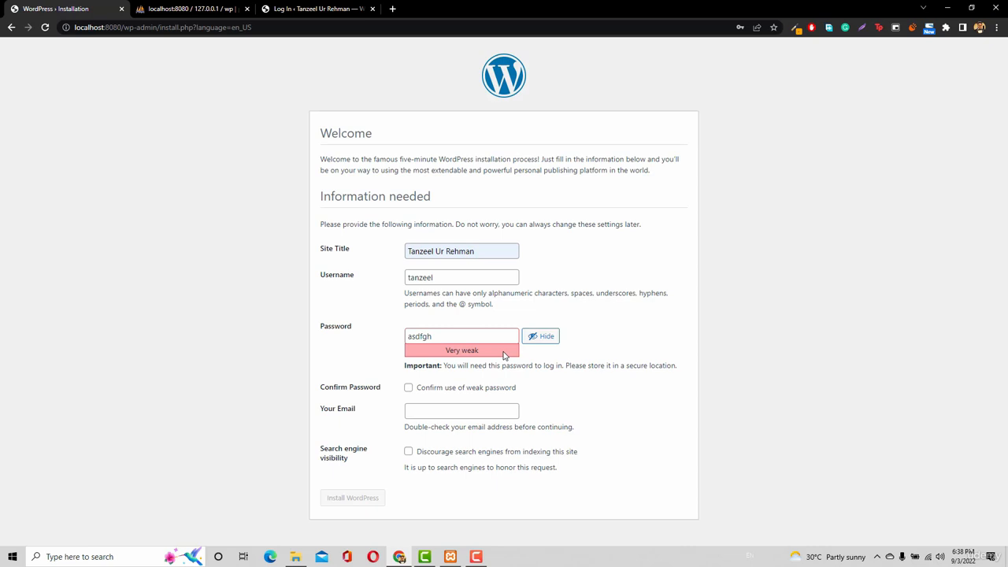
click(446, 391)
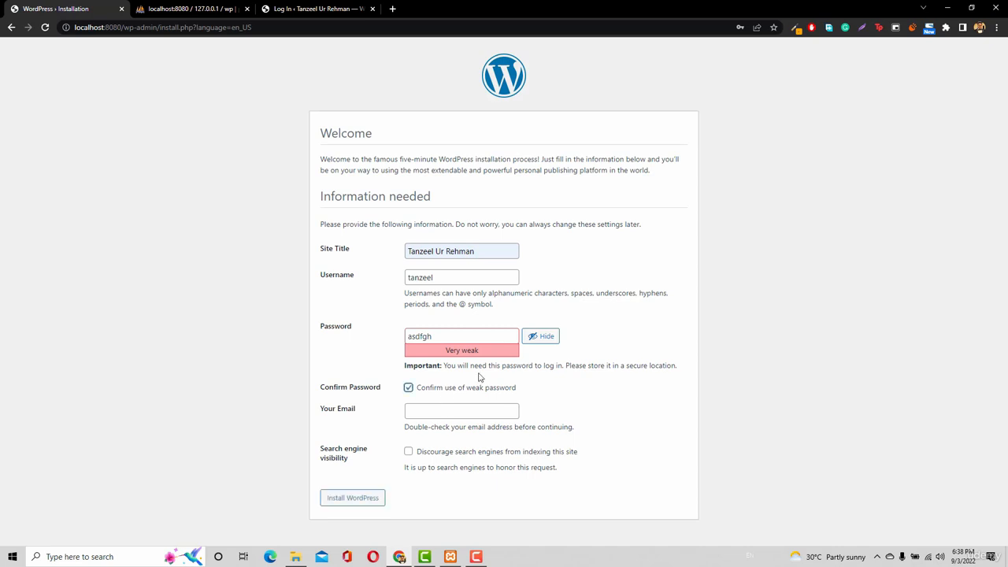
Fill in the administrator's email address and install WordPress
click(436, 415)
click(479, 450)
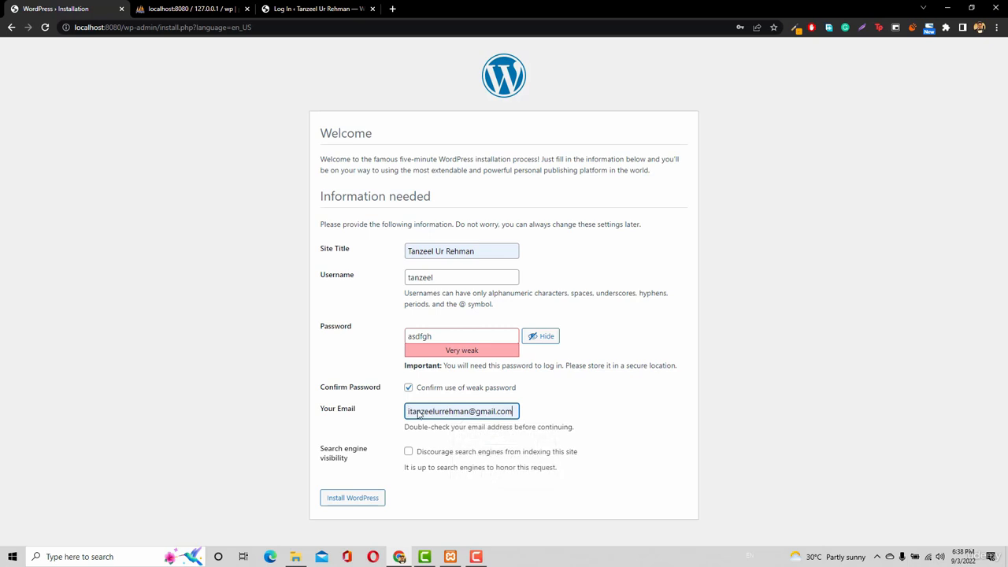
click(348, 507)
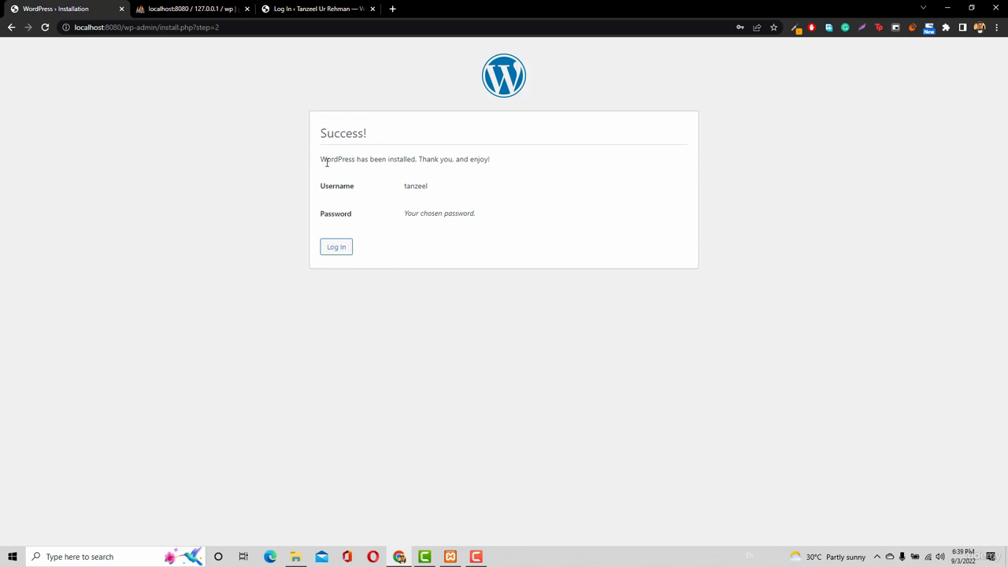
drag(321, 160, 417, 162)
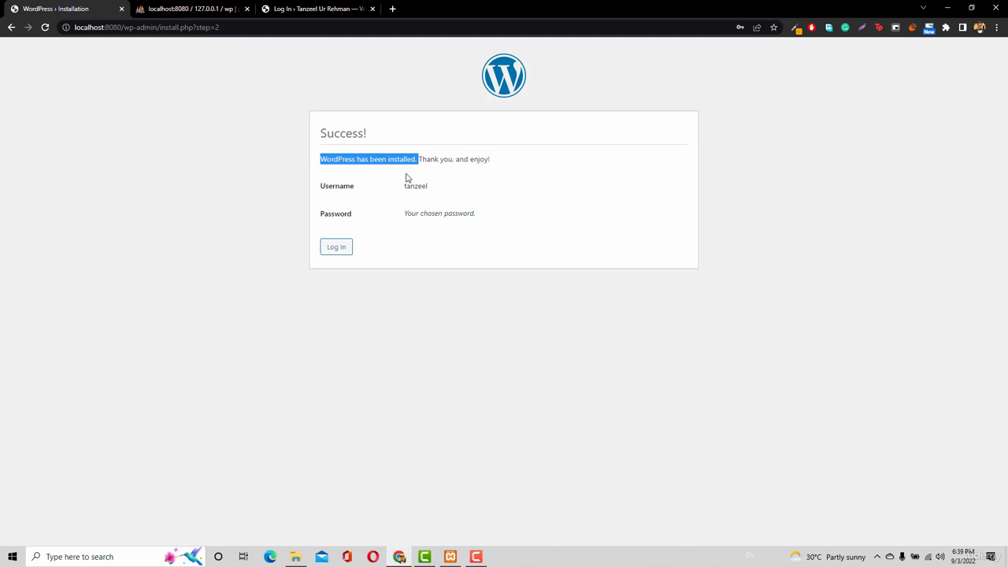
Open the new site's home page at localhost:8080
drag(123, 29, 283, 41)
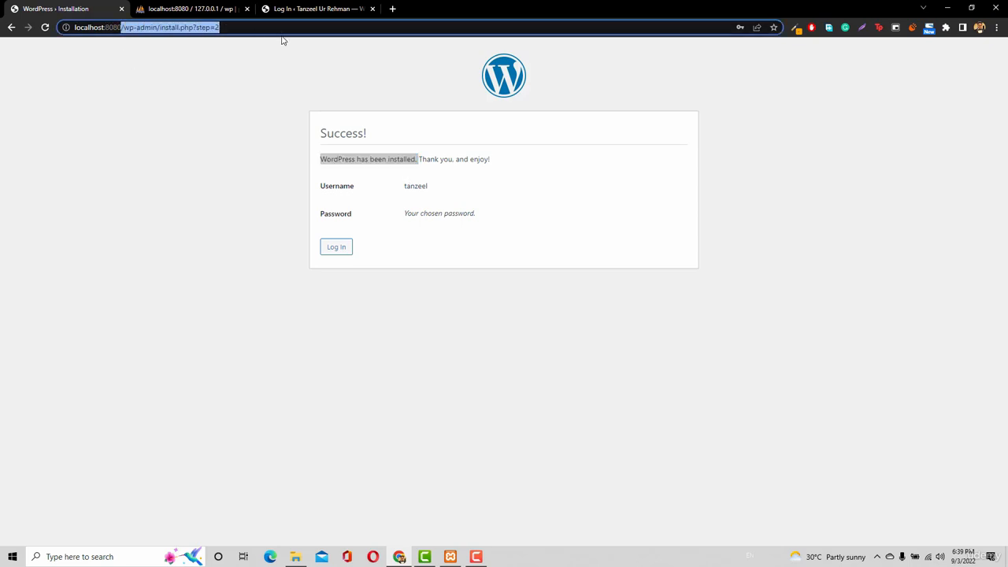
key(BackSpace)
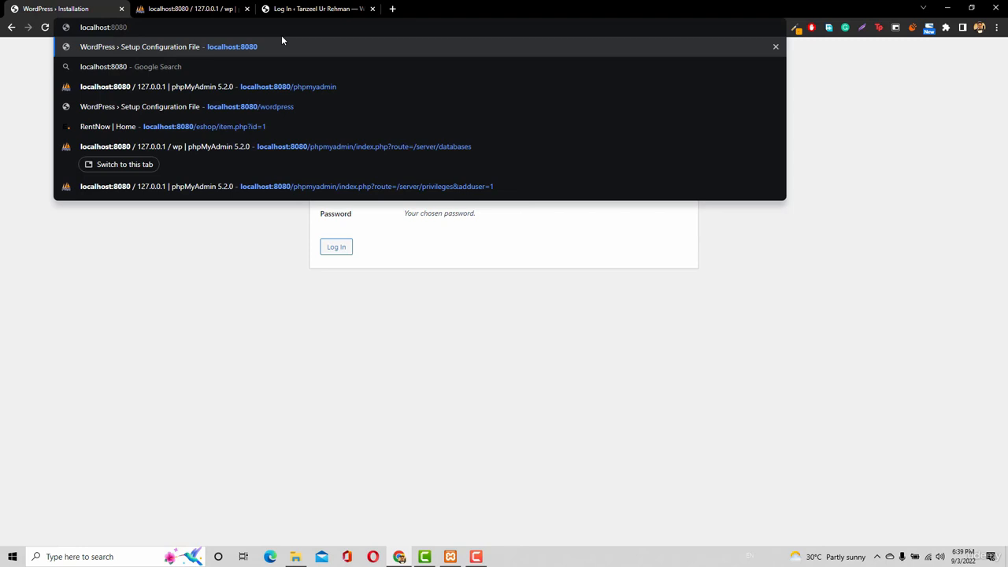
key(Return)
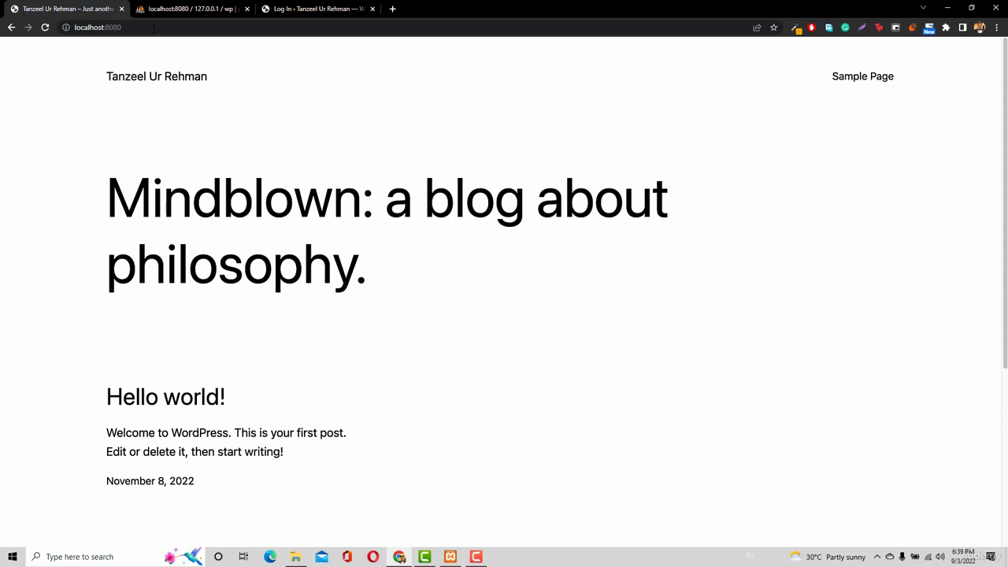
Go to the new site's admin login page at localhost:8080/wp-admin
click(155, 27)
click(155, 28)
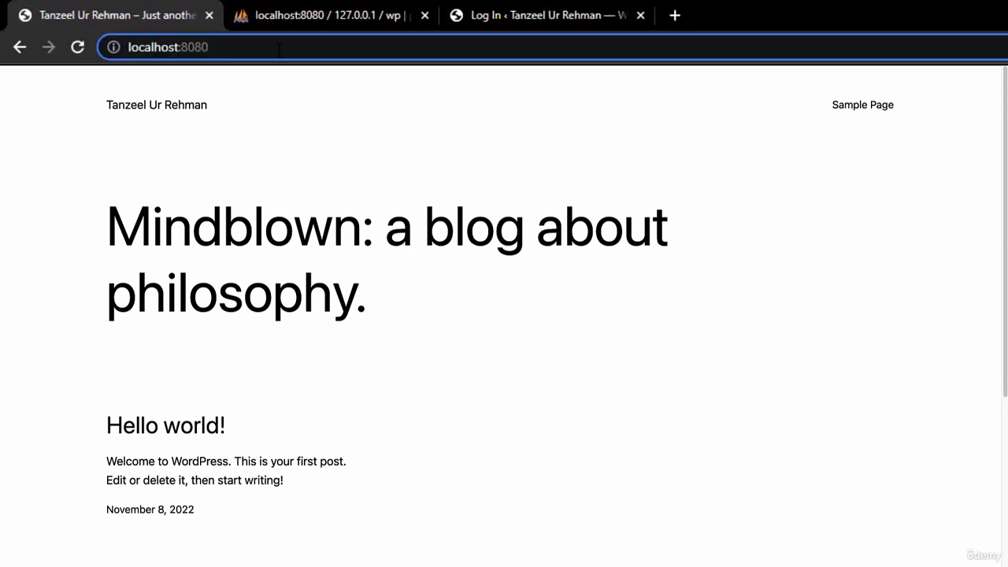
text(/)
key(Return)
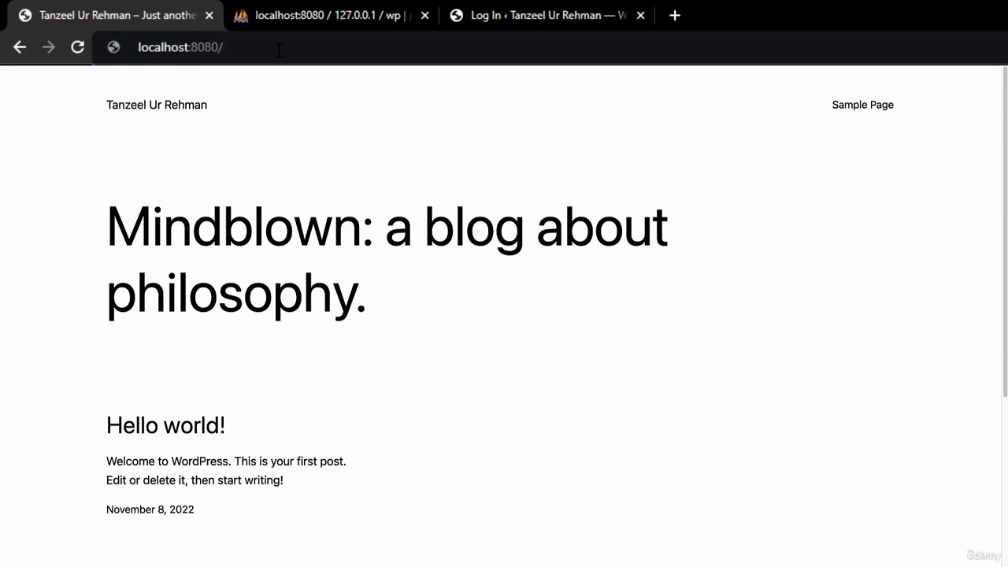
text(wp-admin)
key(Return)
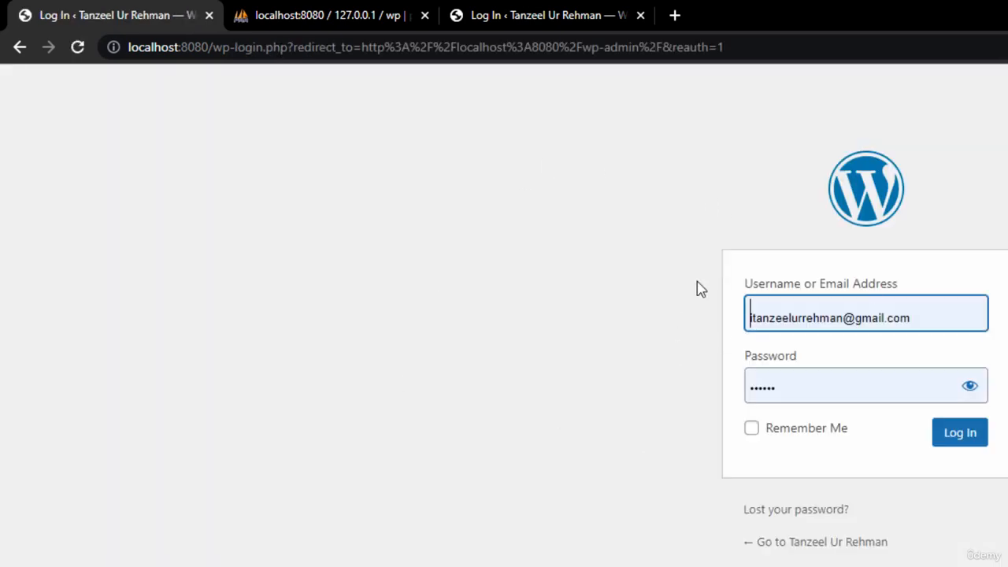
Log in to the WordPress admin area with the administrator's username and the account password, revealing the password while entering it
triple_click(866, 314)
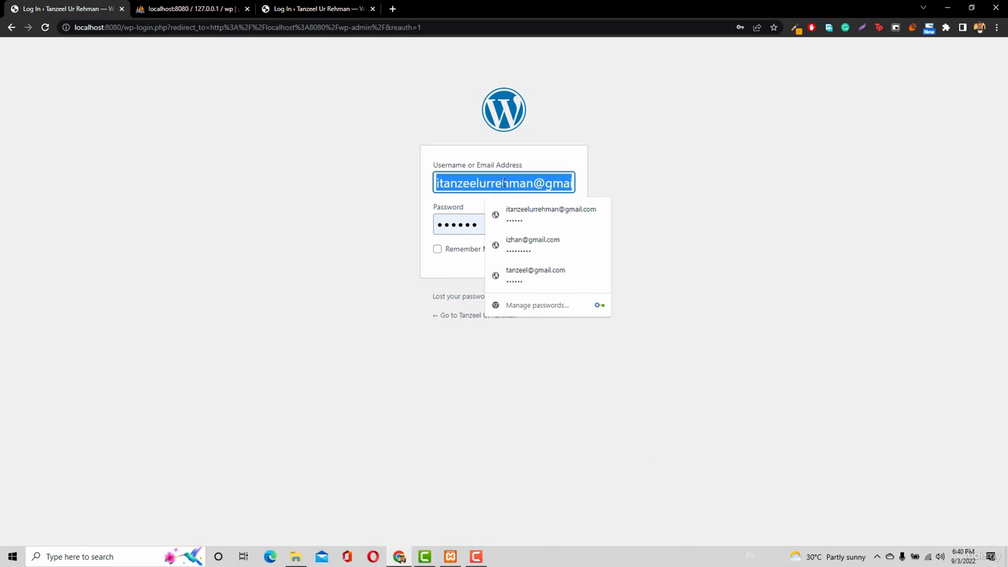
text(tanzeel)
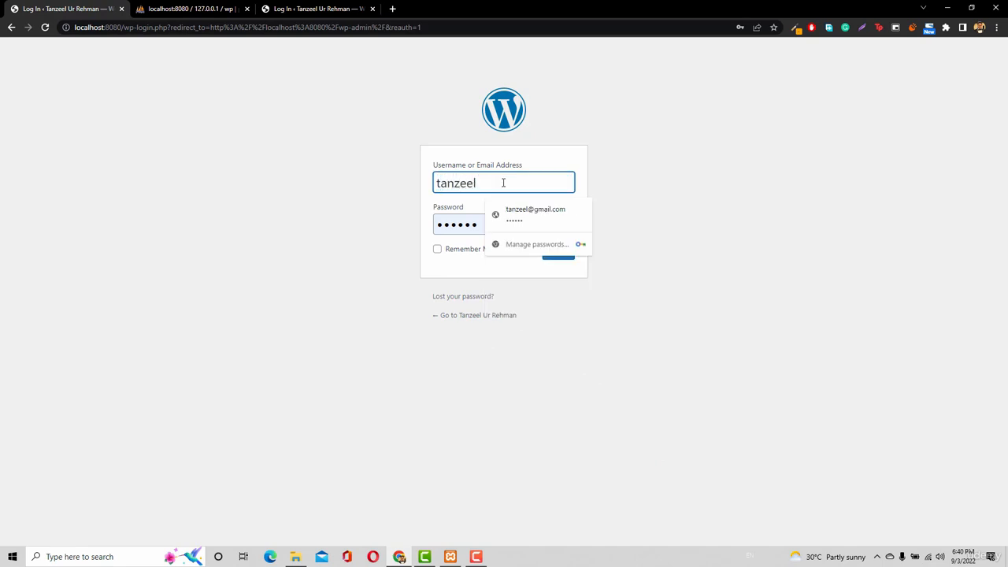
double_click(467, 225)
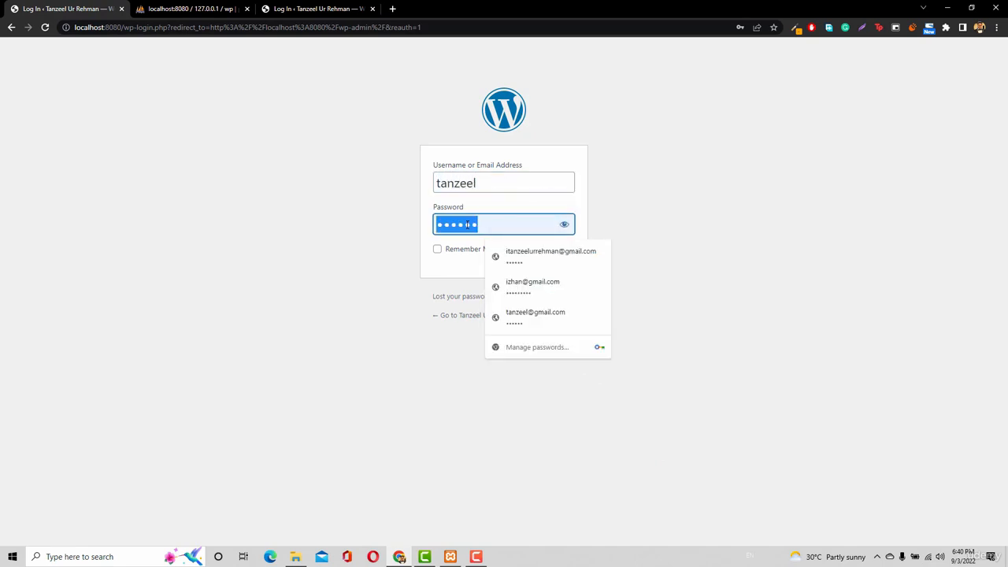
click(564, 224)
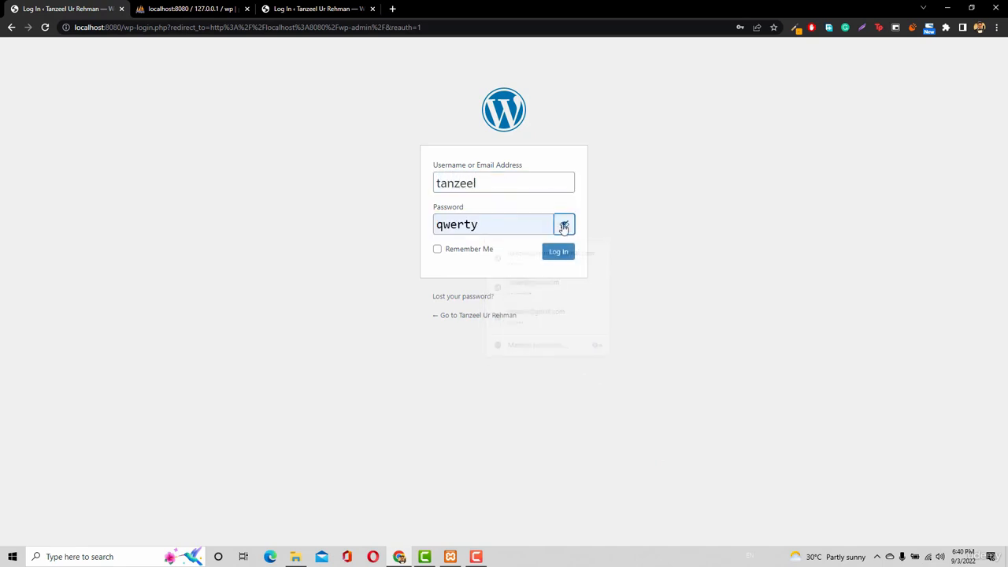
double_click(507, 225)
text(asdfgh)
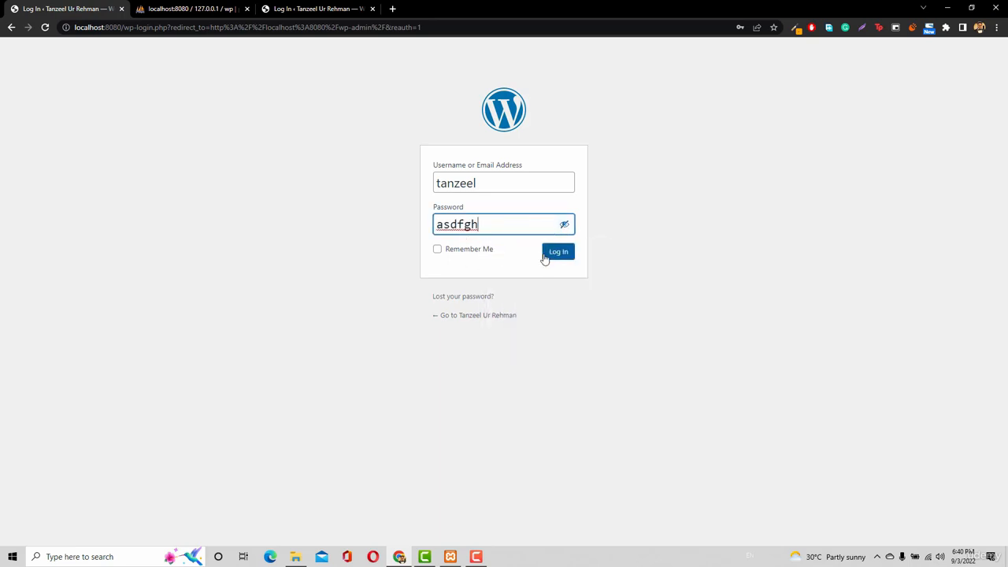
click(554, 256)
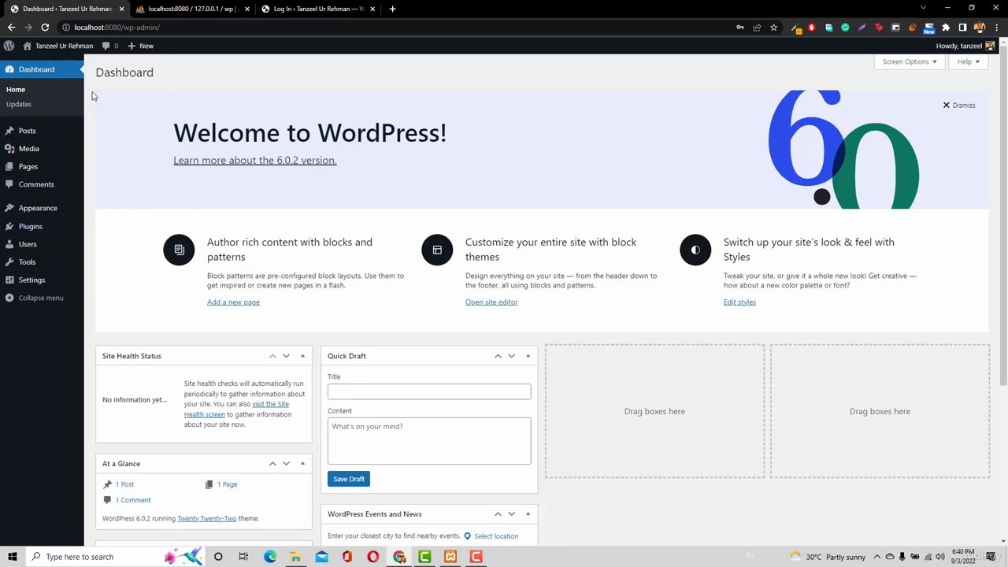
Open the logged-in administrator's profile for editing and generate a new password under Account Management
mouse_move(965, 49)
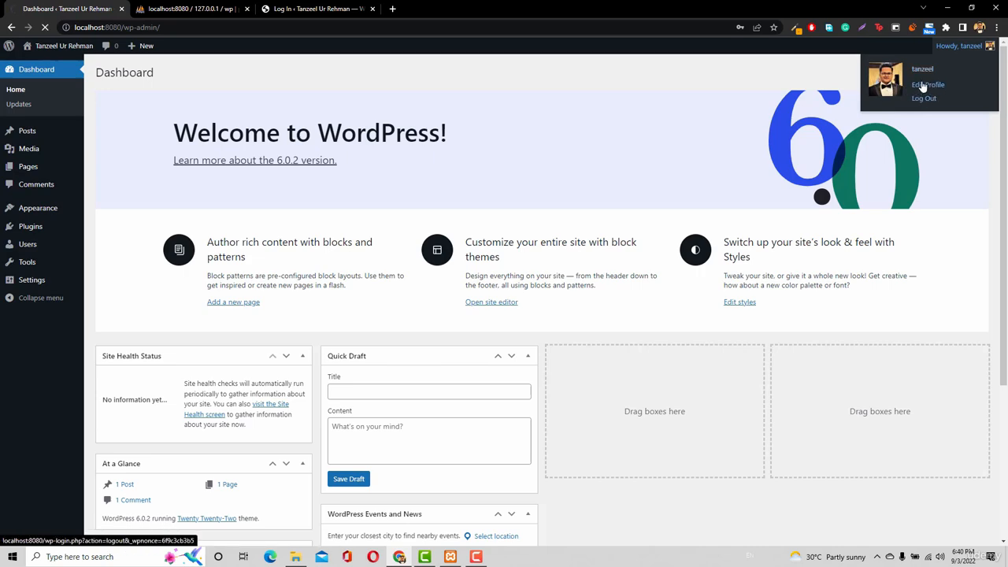
click(926, 85)
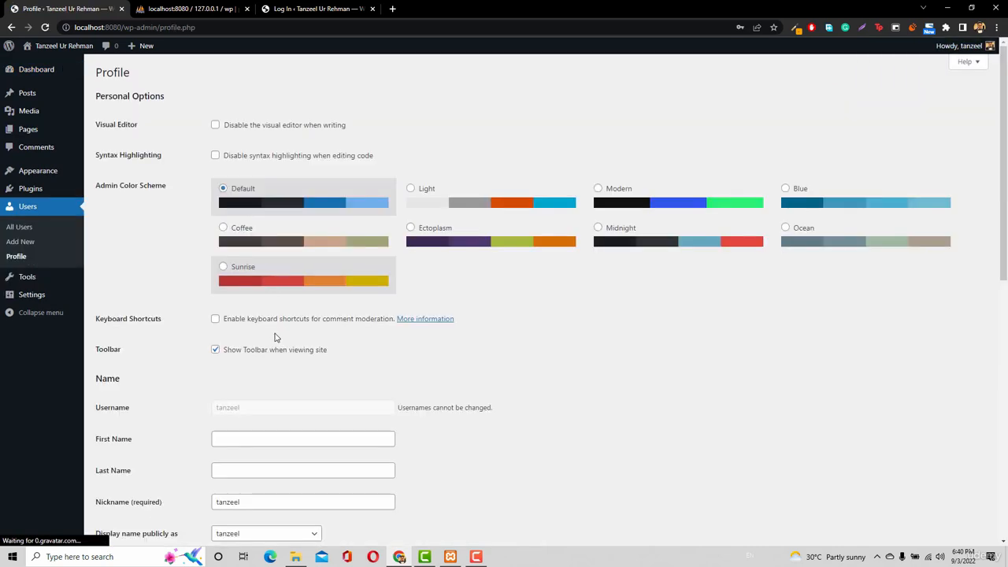
scroll(276, 342, down, 3)
scroll(296, 365, down, 4)
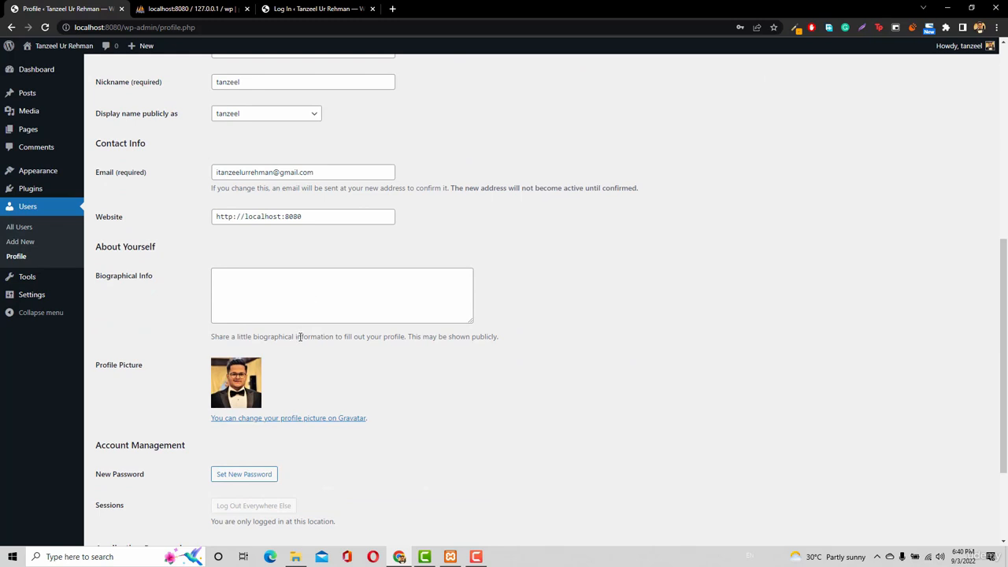
scroll(299, 370, down, 3)
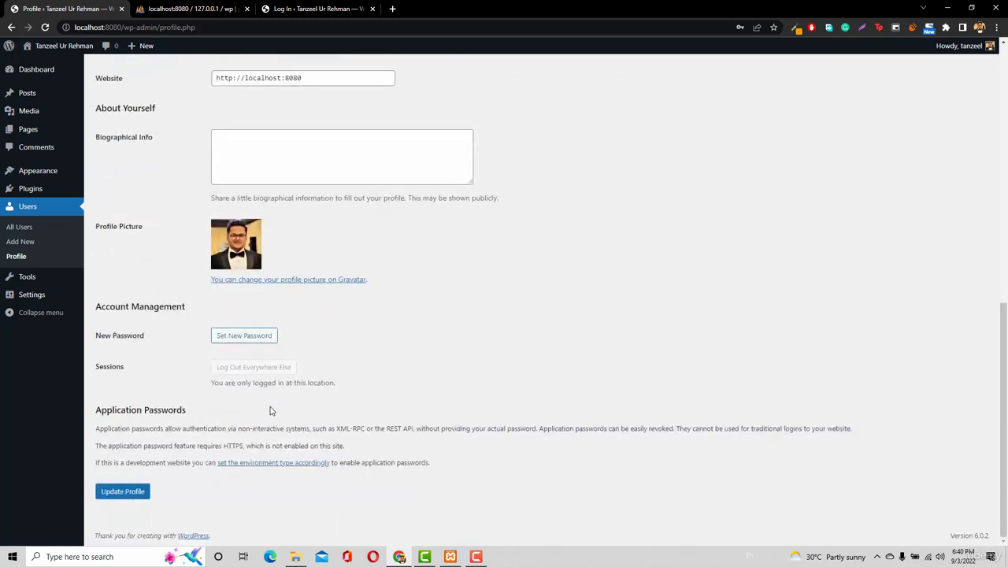
click(245, 337)
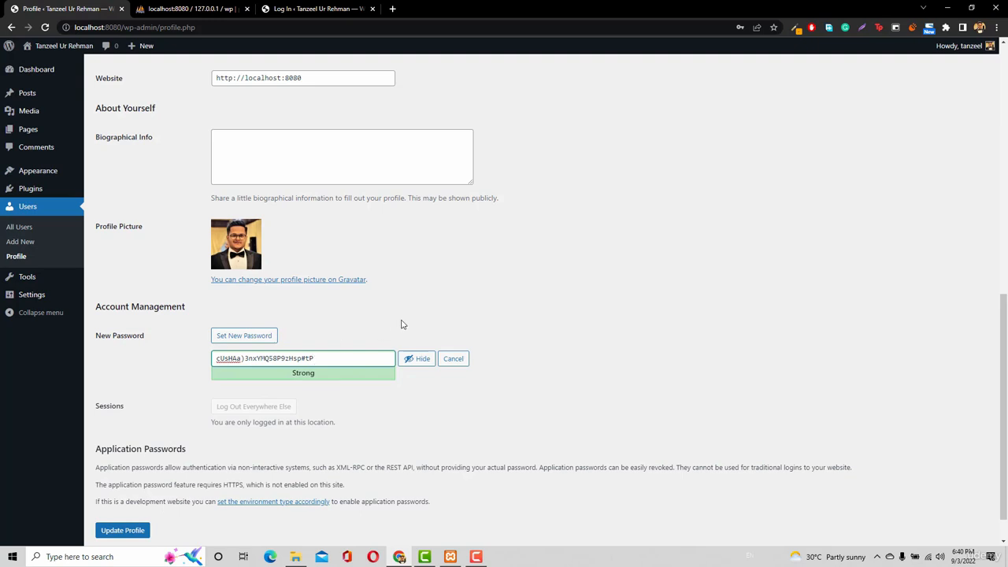
Log out of the WordPress admin area, leaving the profile page without saving its changes
scroll(543, 246, up, 5)
scroll(543, 247, up, 2)
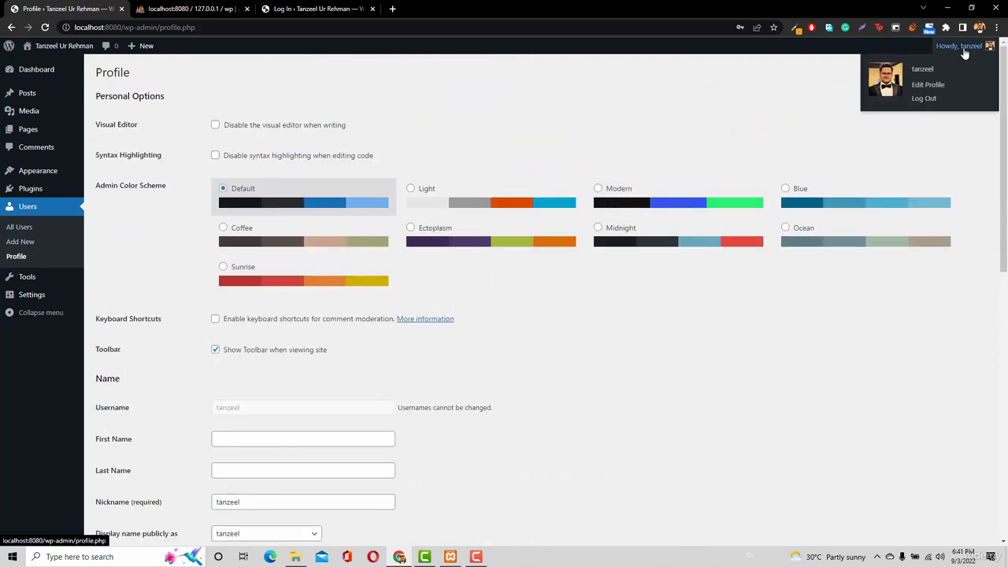
click(923, 99)
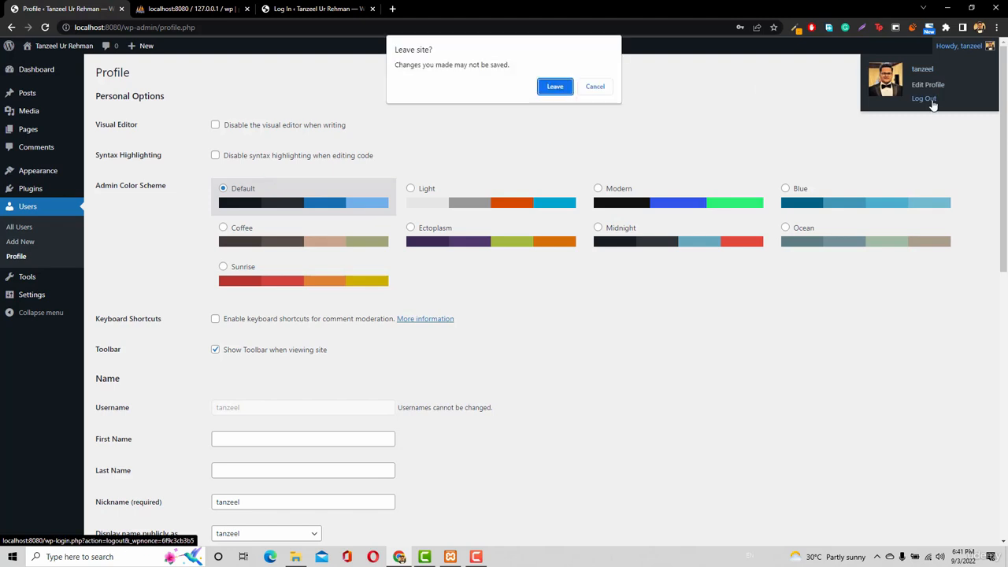
click(554, 87)
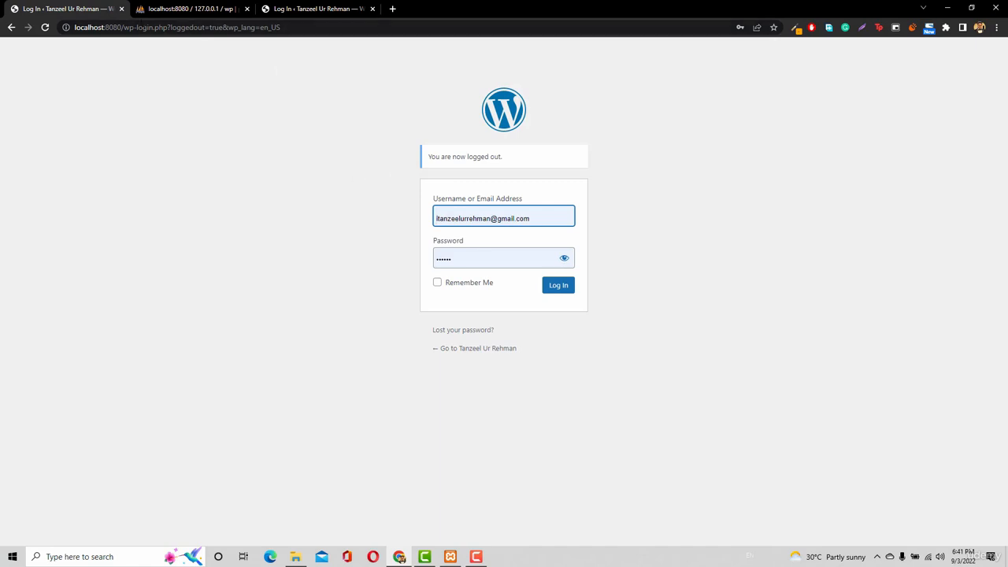
Return to the site's public home page by reducing the login page address to localhost:8080
drag(122, 27, 366, 48)
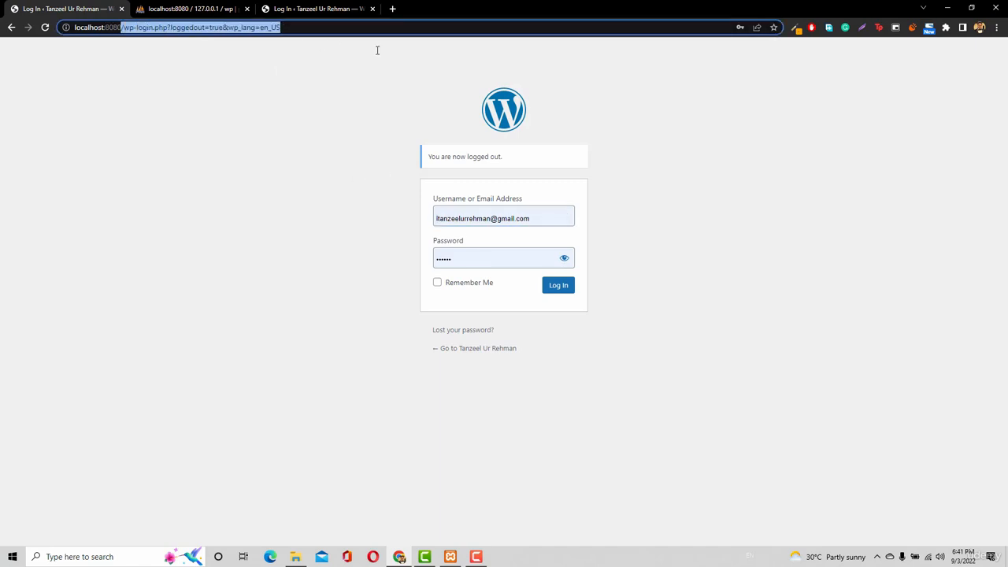
key(BackSpace)
key(Return)
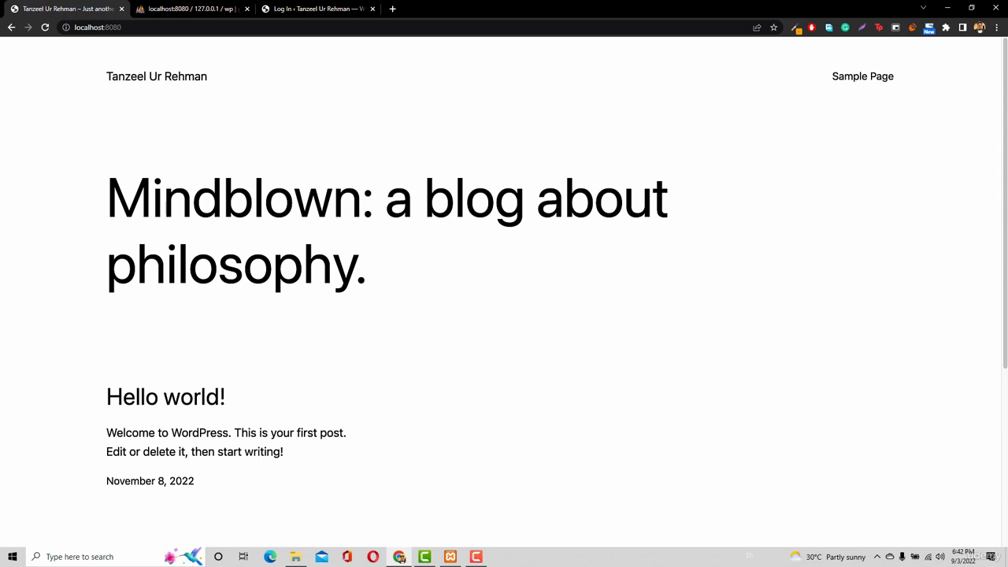
Switch to the XAMPP Control Panel to check the Apache and MySQL modules, and return to the site in the browser
click(13, 557)
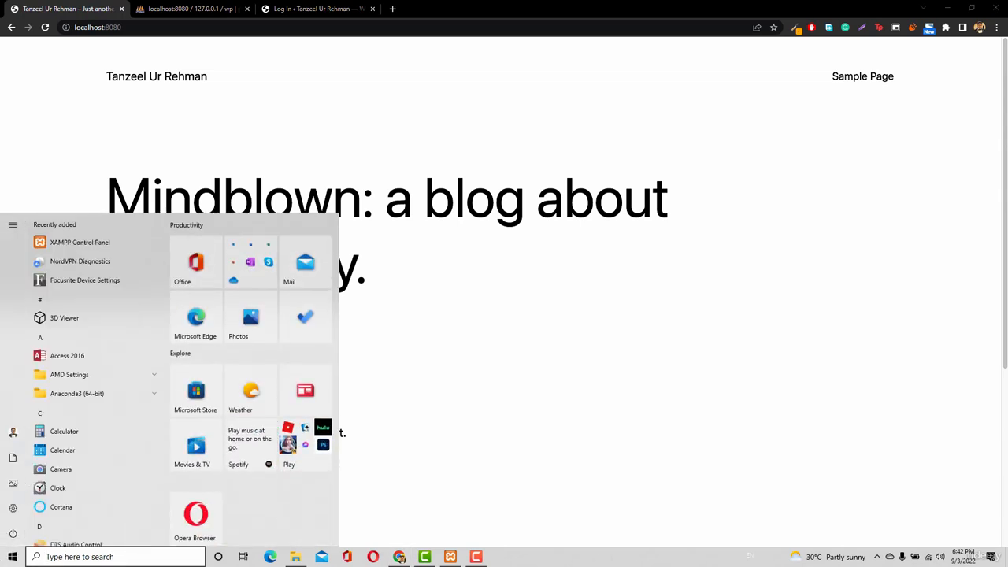
click(11, 557)
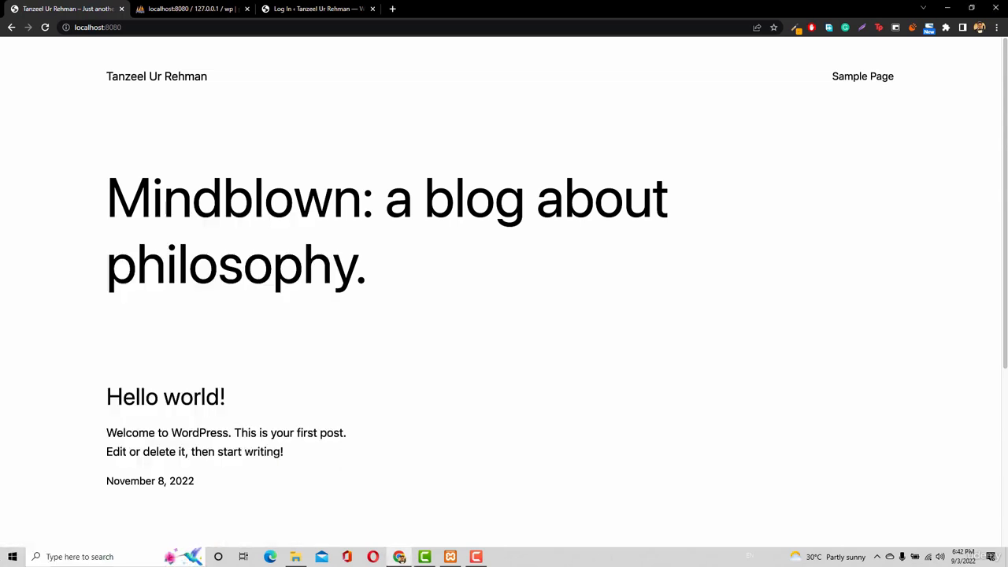
click(449, 557)
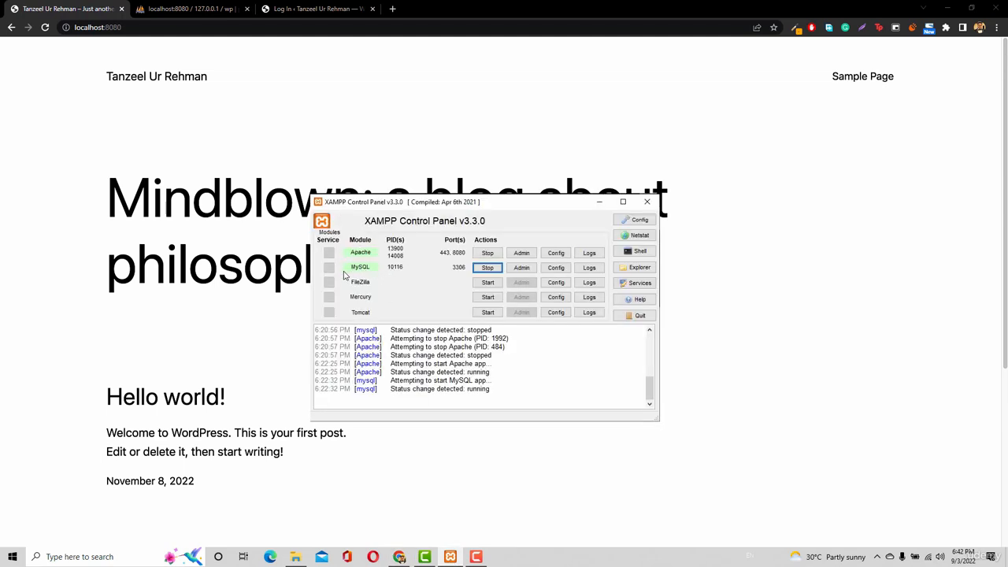
click(140, 30)
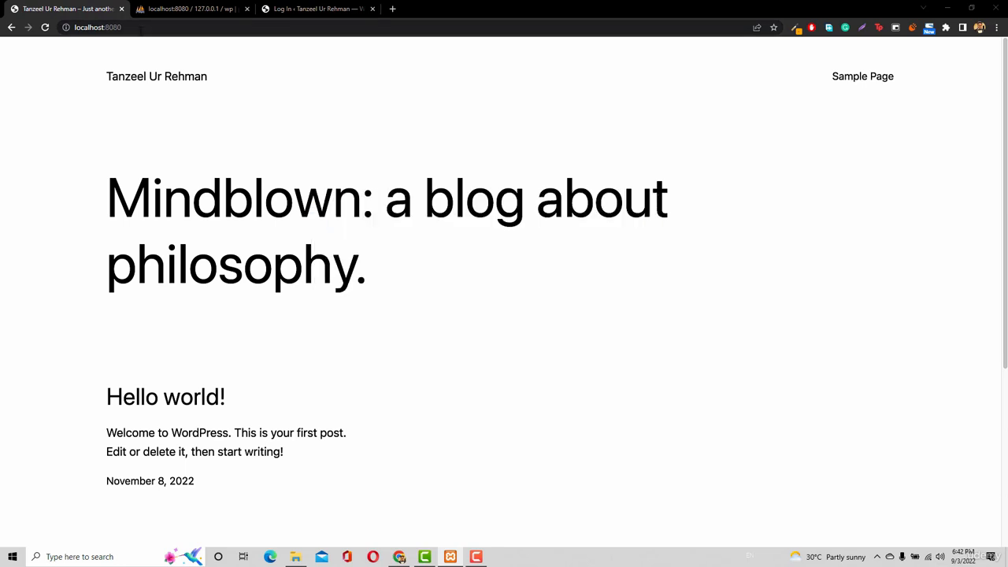